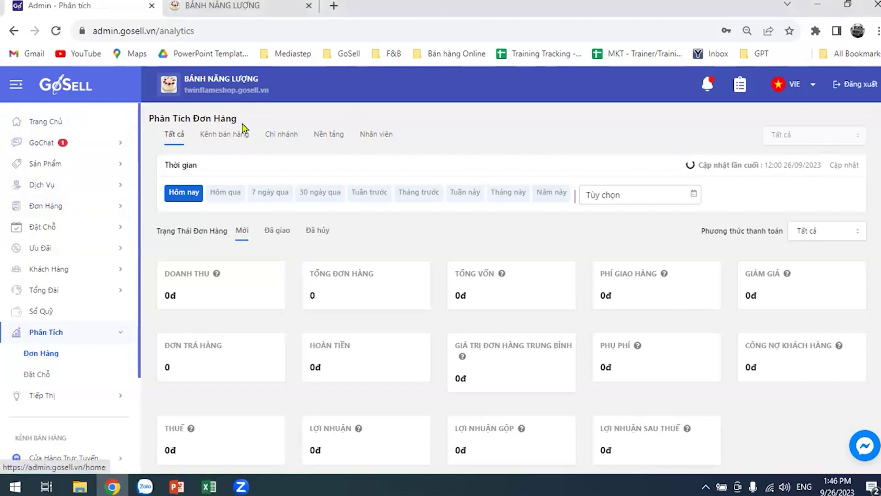
Open the list of all customers and display its filter options
left_click(51, 271)
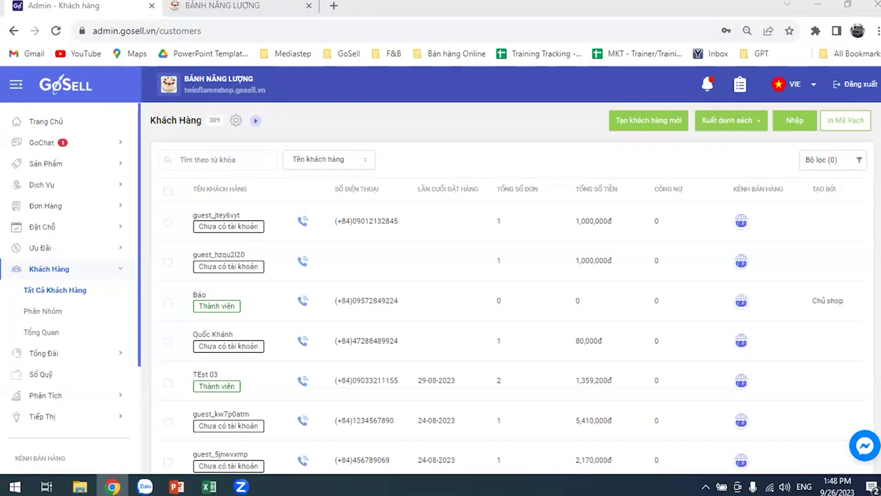
scroll(252, 266, "down", 1)
scroll(186, 203, "up", 1)
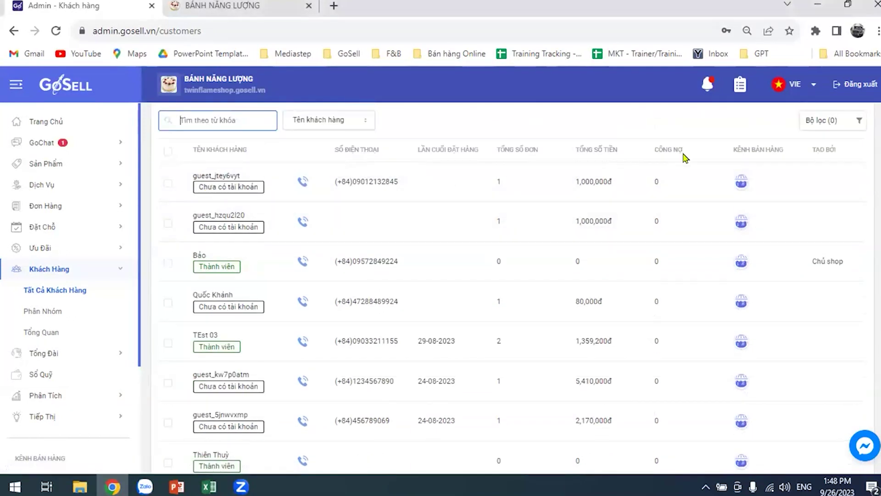
scroll(614, 261, "up", 1)
left_click(840, 161)
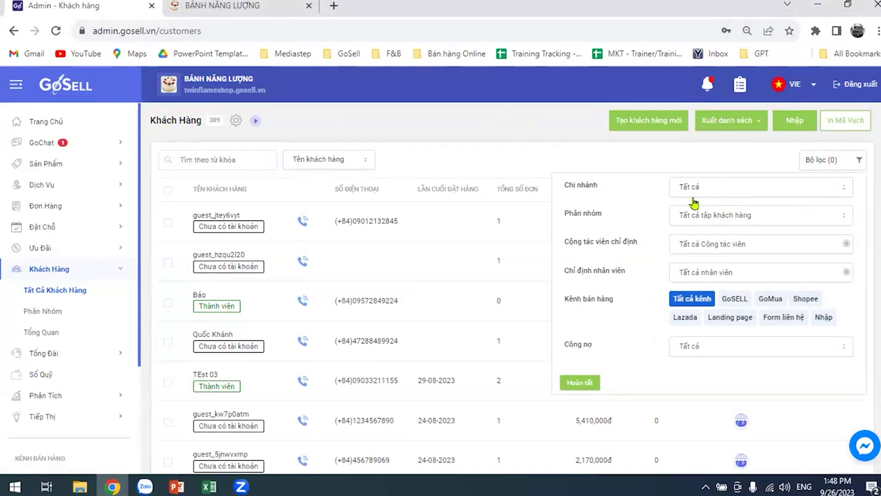
Look through the assigned collaborator (Cộng tác viên chỉ định) choices in the customer filter, leaving the selection as is
left_click(737, 246)
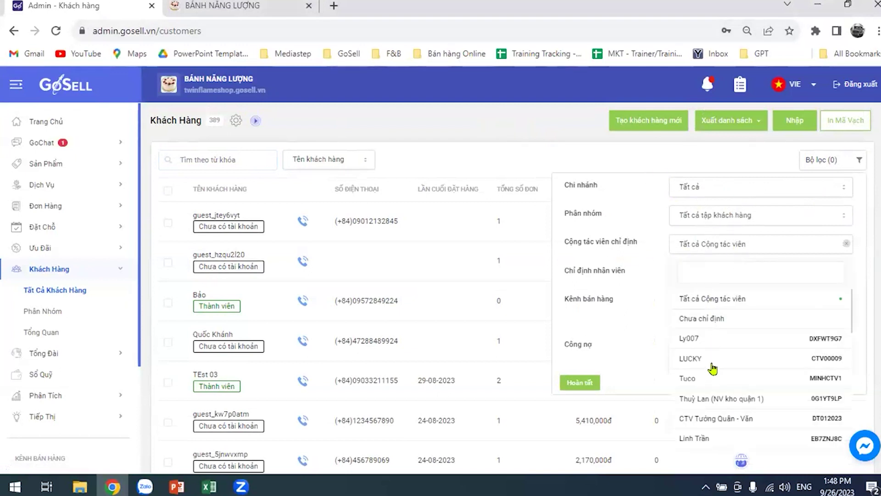
scroll(714, 363, "down", 5)
scroll(719, 369, "up", 3)
scroll(716, 372, "down", 10)
scroll(737, 388, "up", 10)
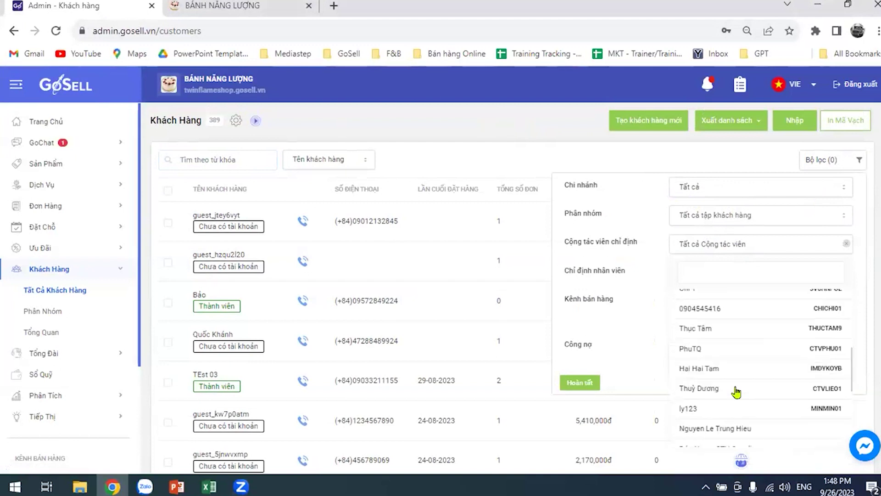
scroll(718, 363, "down", 5)
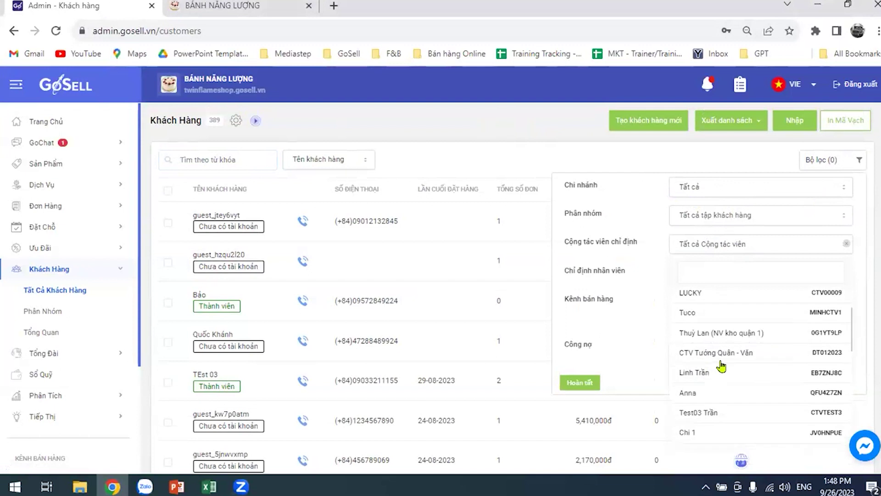
left_click(636, 214)
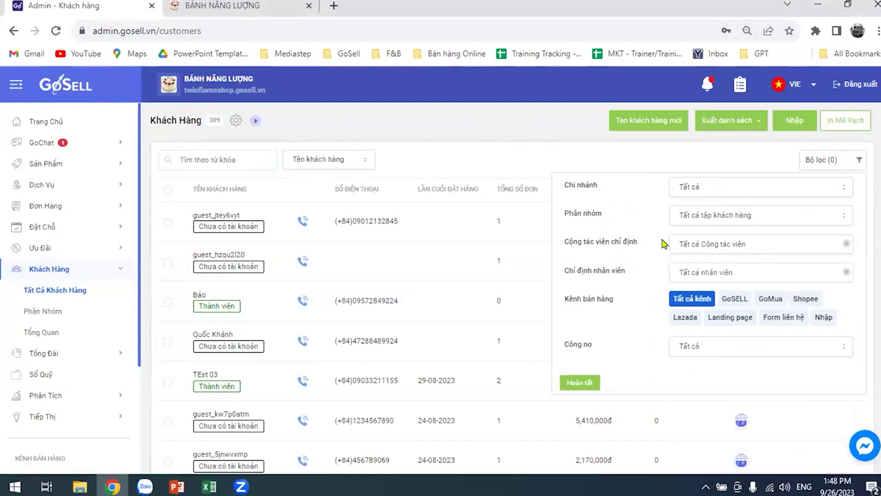
Filter the customer list by one specific assigned staff member (Chỉ định nhân viên)
left_click(801, 277)
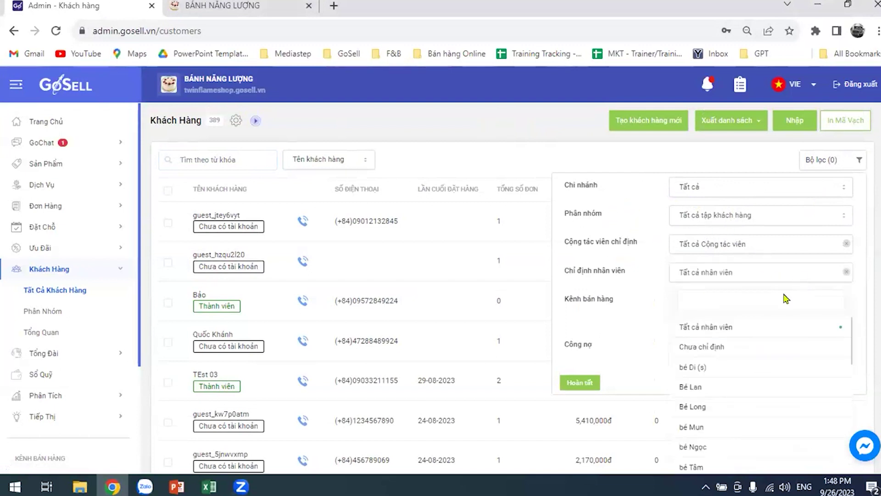
scroll(702, 351, "down", 2)
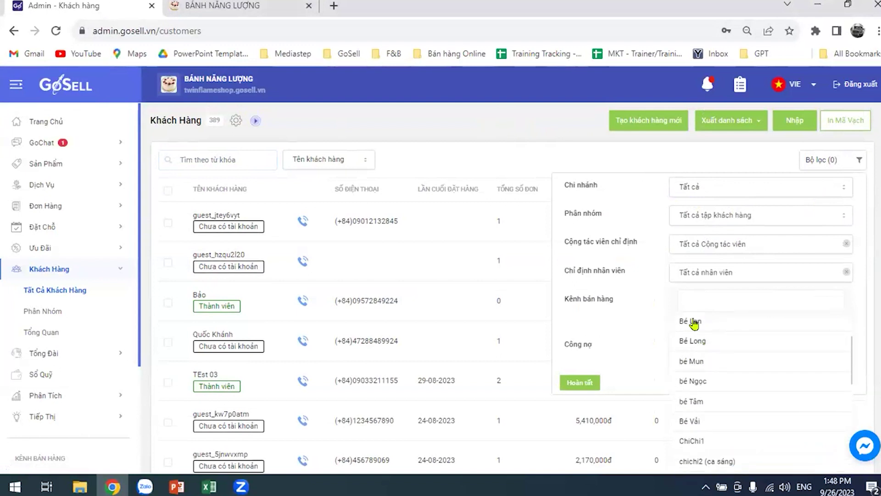
scroll(733, 331, "down", 2)
scroll(739, 337, "down", 5)
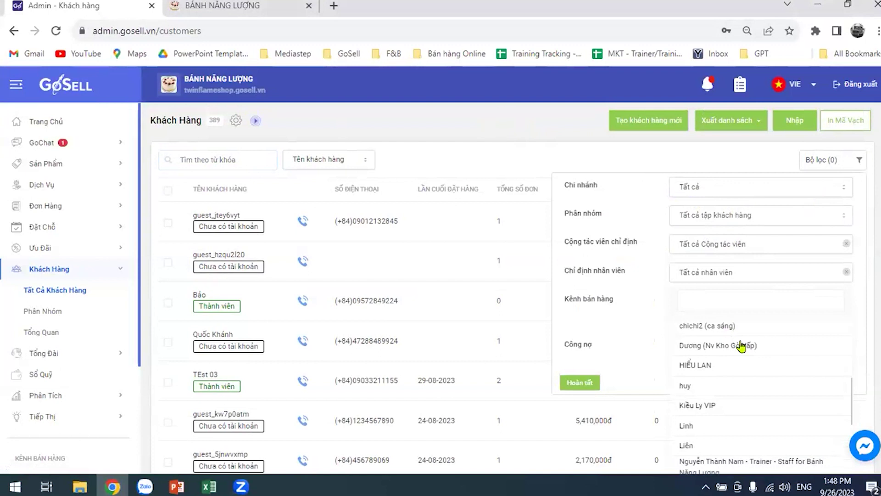
scroll(749, 379, "up", 8)
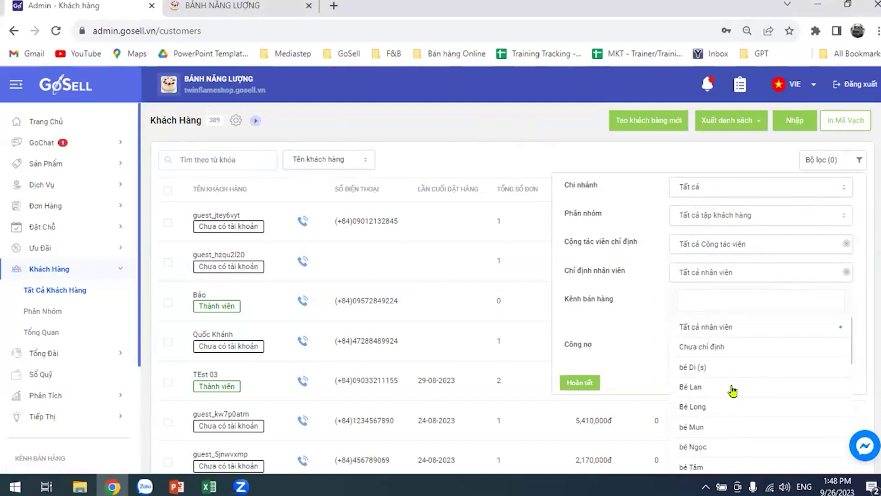
left_click(696, 388)
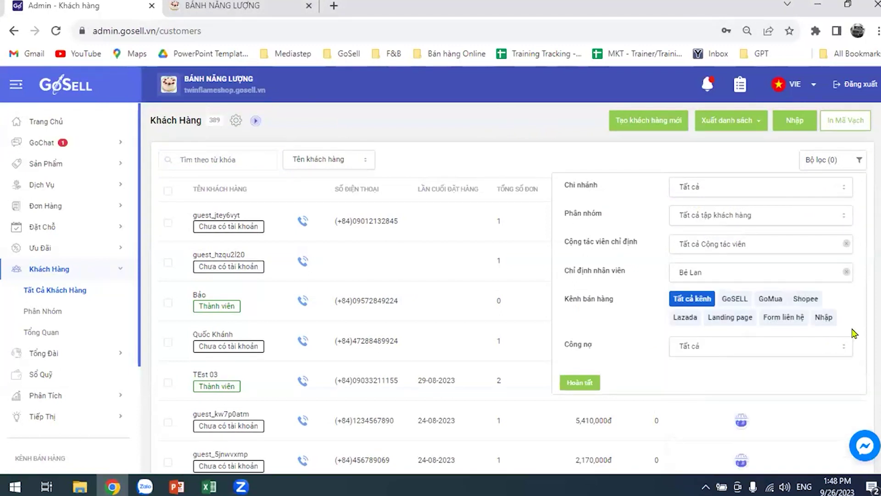
left_click(584, 383)
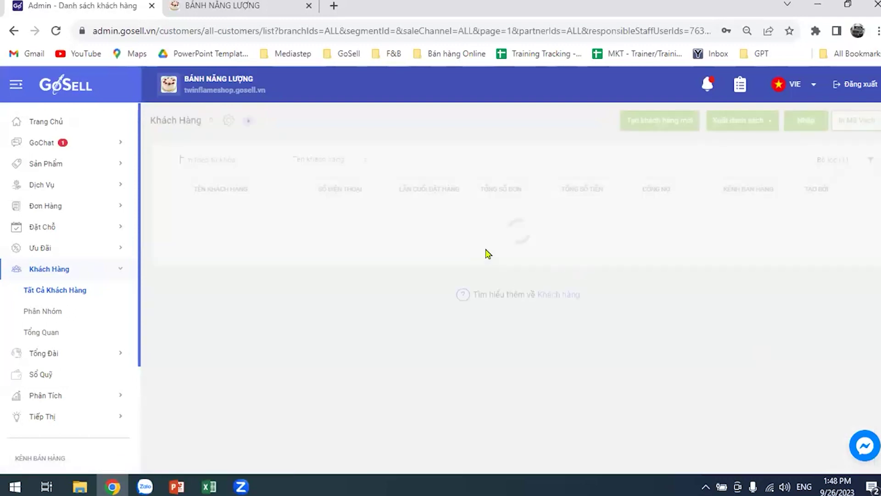
Review the customers assigned to the chosen staff member, including their orders, amounts, debts and sales channels
scroll(396, 291, "down", 4)
scroll(437, 287, "up", 4)
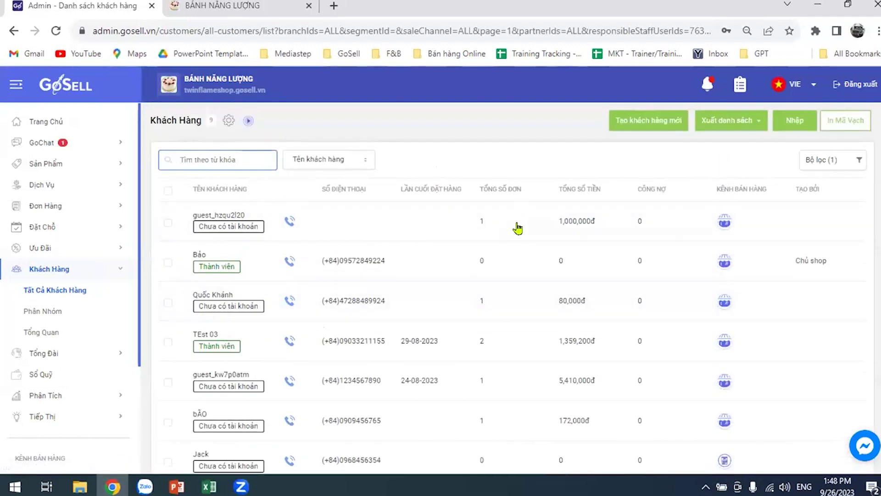
scroll(515, 227, "down", 3)
scroll(485, 283, "up", 3)
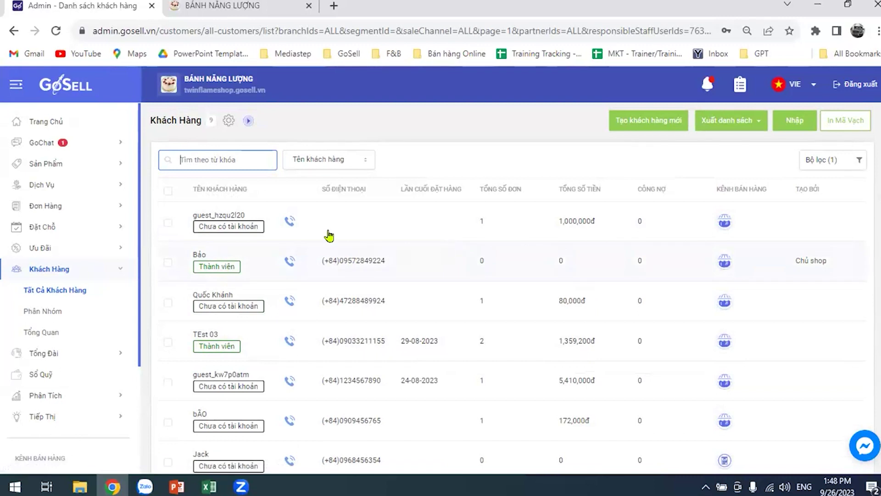
scroll(459, 206, "down", 1)
scroll(473, 184, "up", 1)
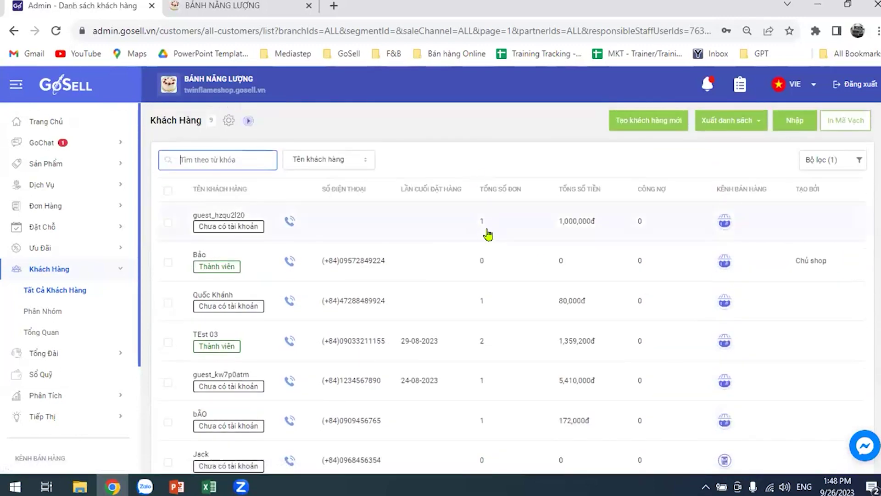
scroll(485, 326, "down", 1)
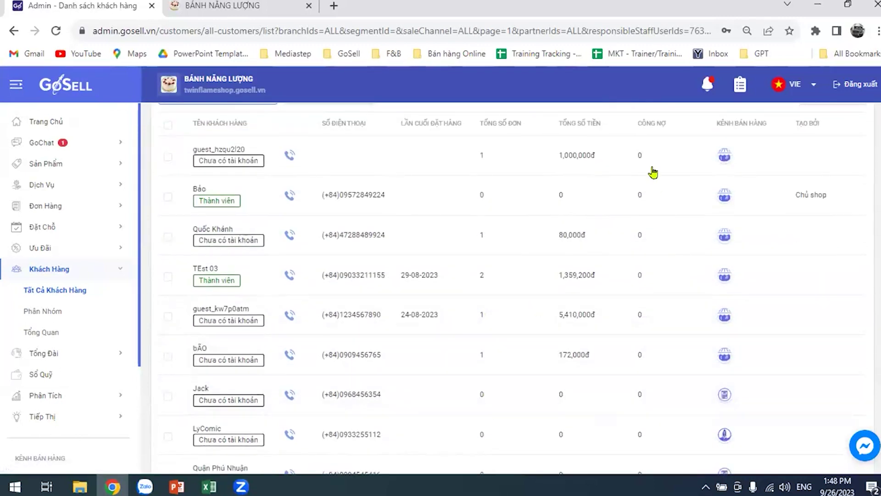
scroll(505, 225, "up", 1)
Filter the customers by all assigned staff (Tất cả nhân viên) and the GoSELL sales channel
left_click(853, 161)
left_click(737, 279)
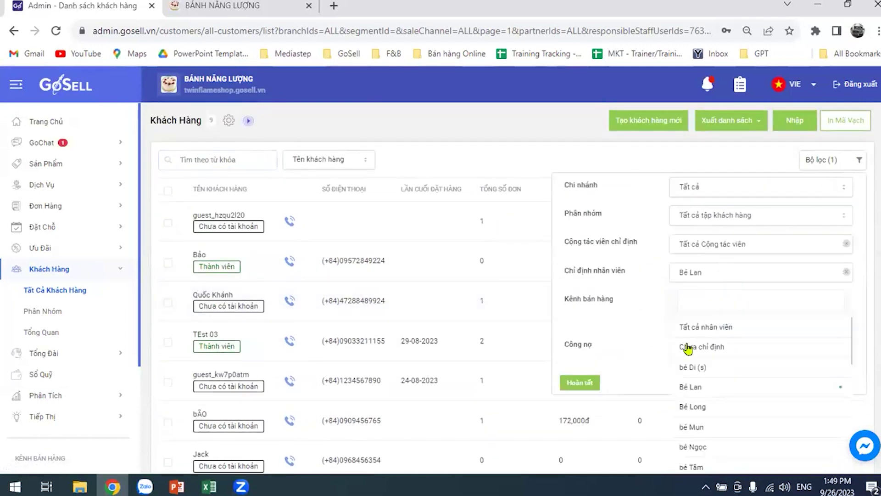
left_click(724, 333)
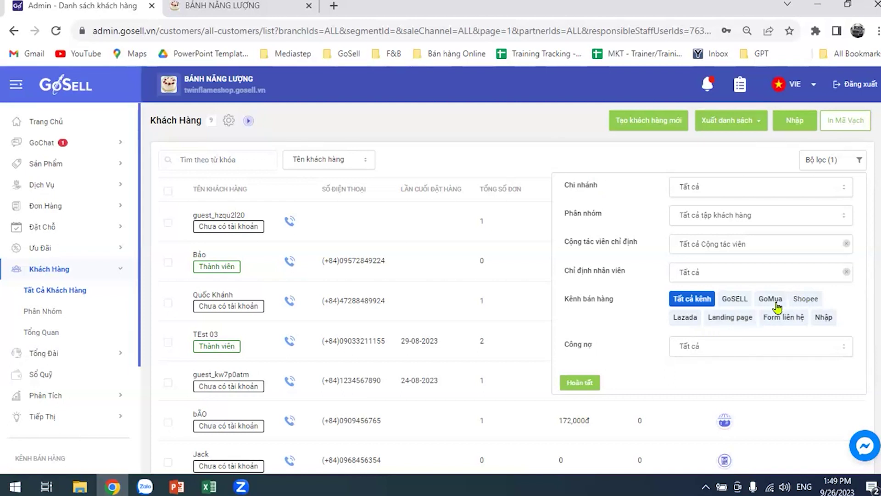
left_click(736, 299)
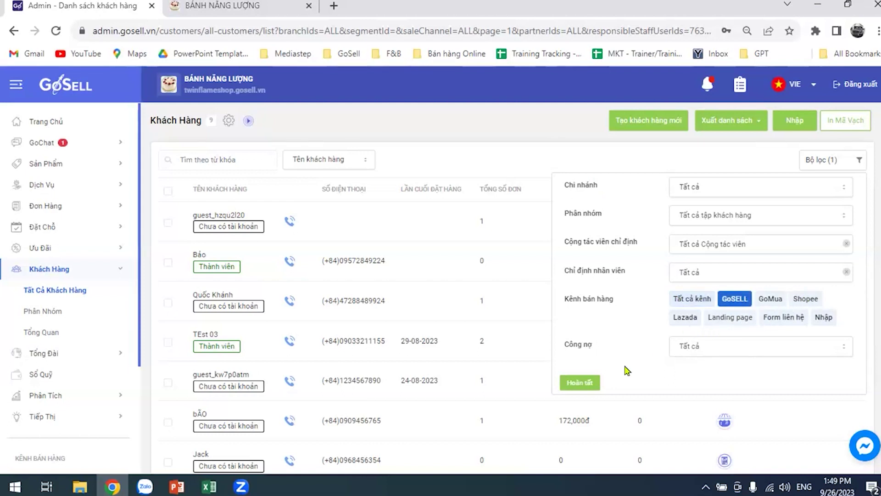
left_click(584, 382)
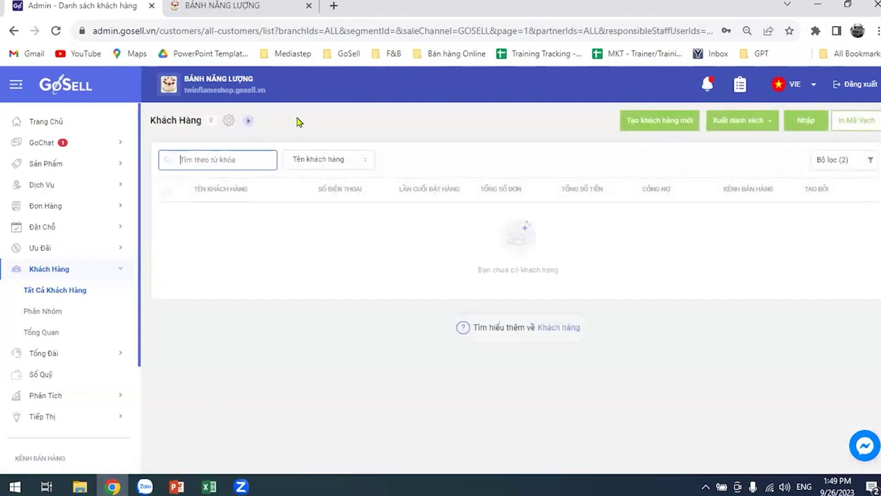
Reapply the GoSELL filter with assigned staff set to Tất cả nhân viên, and clear the assigned staff entry
left_click(846, 157)
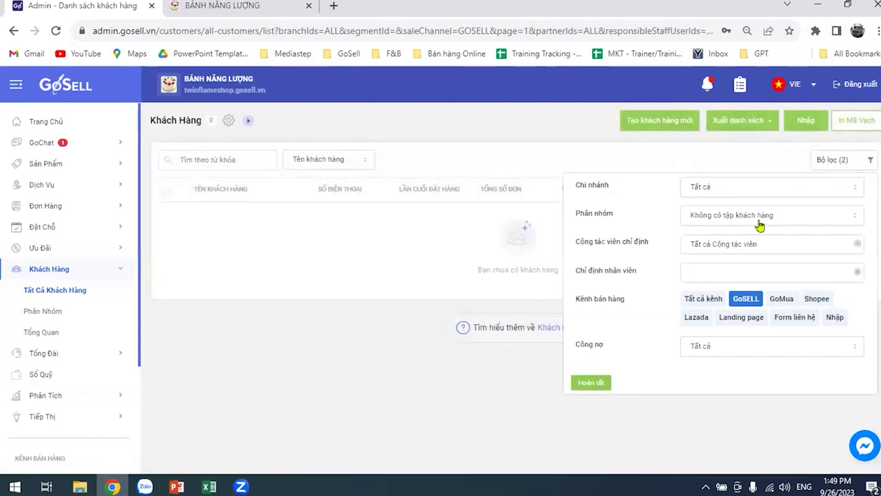
left_click(735, 280)
left_click(709, 328)
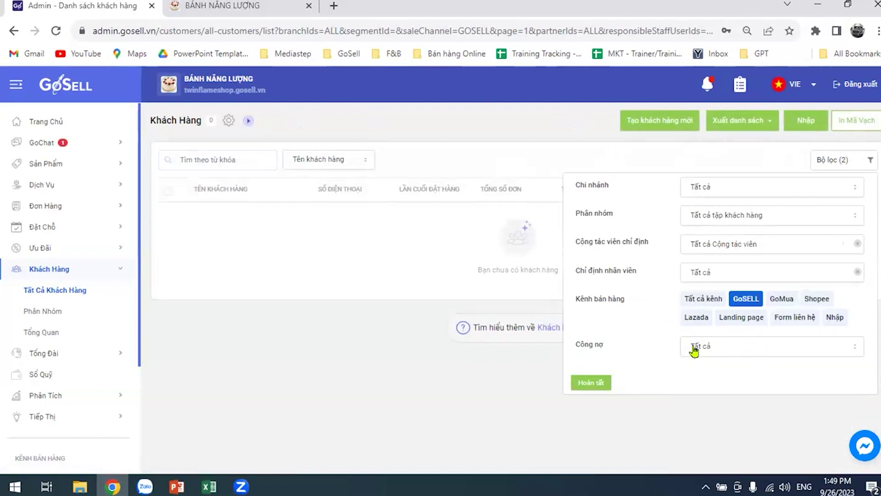
left_click(604, 384)
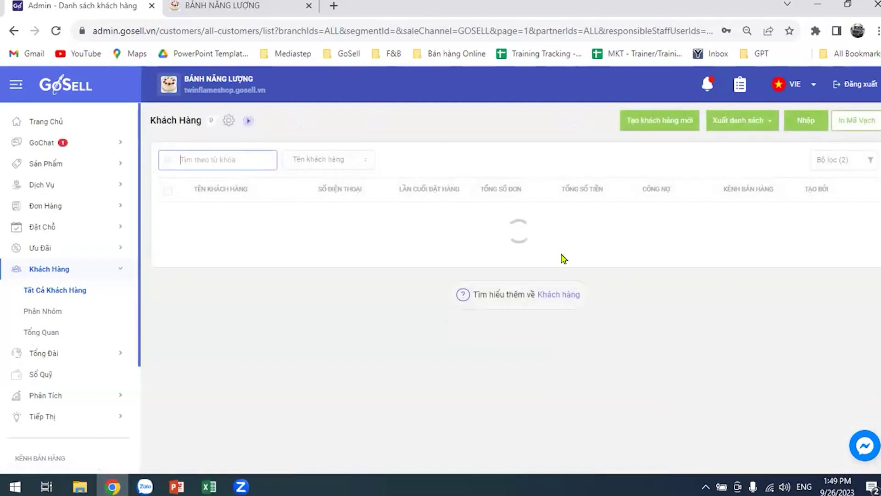
left_click(851, 163)
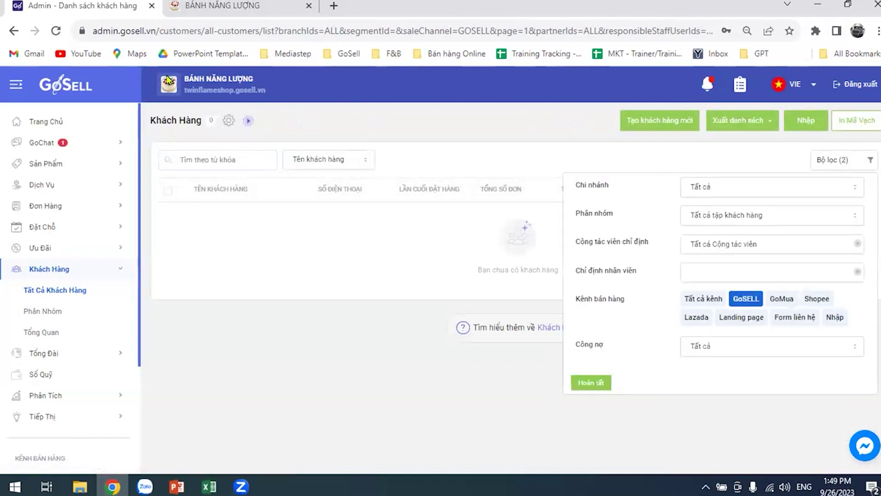
left_click(858, 272)
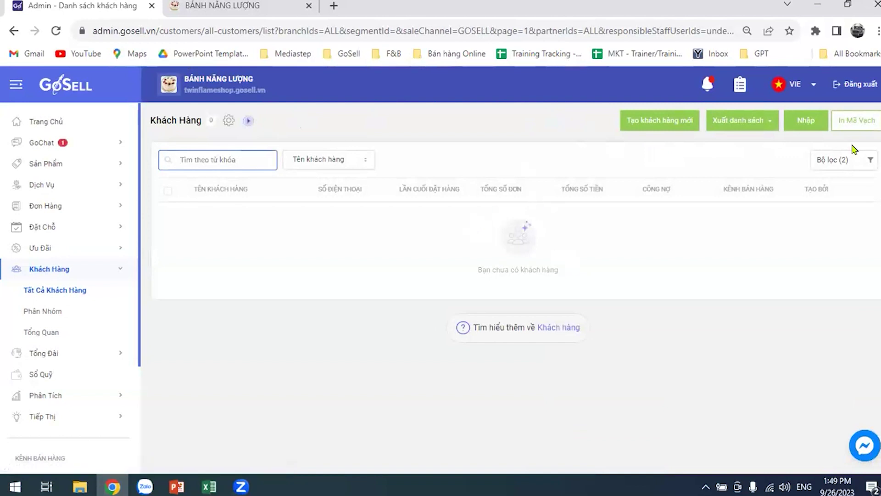
Reset the sales channel filter to Tất cả kênh, apply it, and check the assigned staff choices
left_click(859, 163)
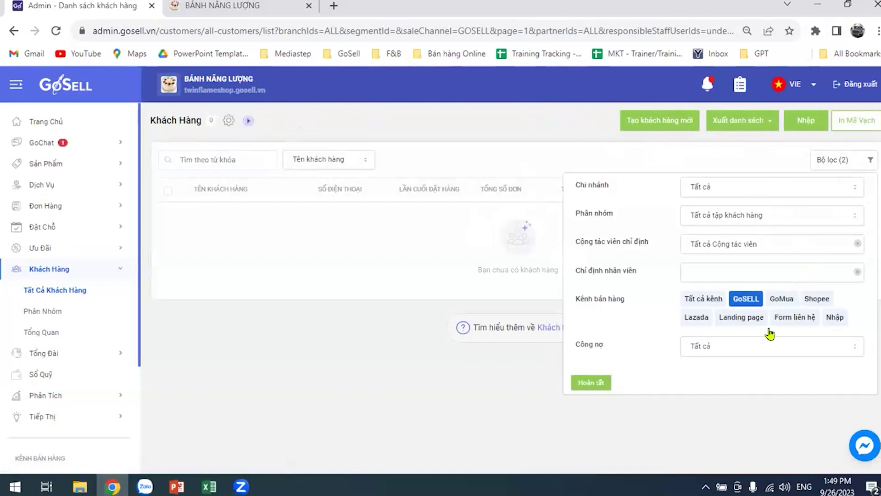
left_click(701, 300)
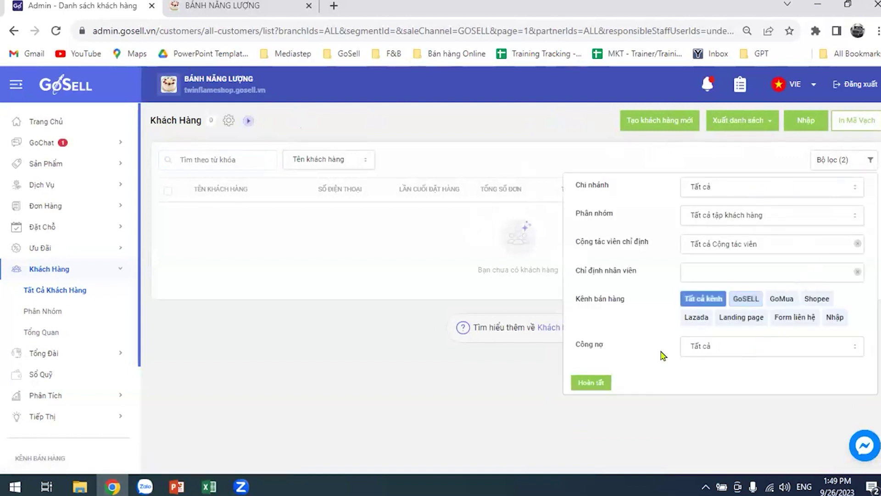
left_click(592, 383)
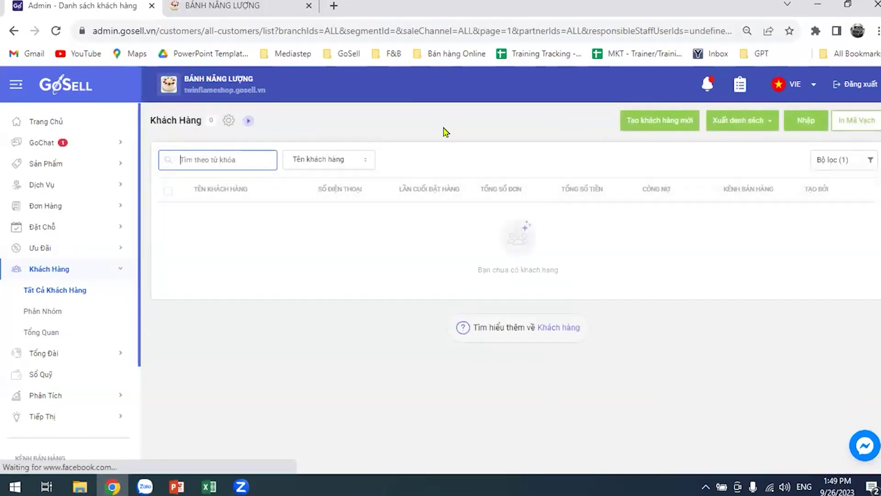
left_click(839, 161)
left_click(747, 274)
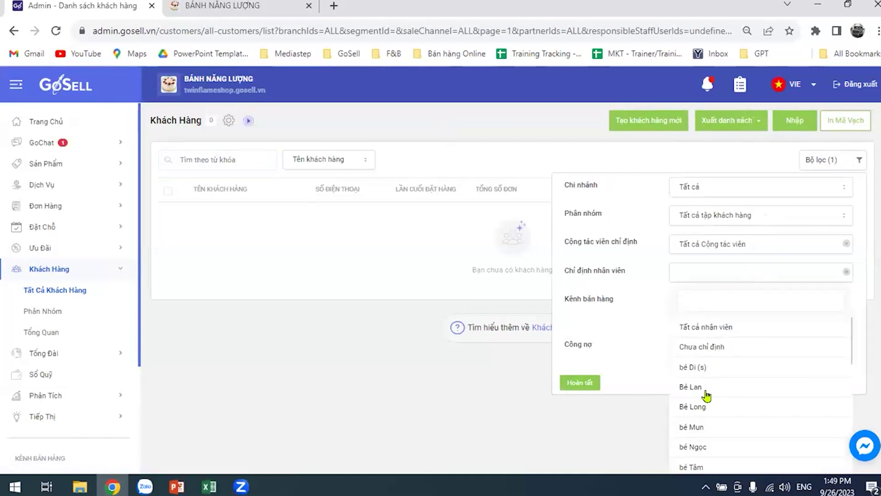
left_click(541, 125)
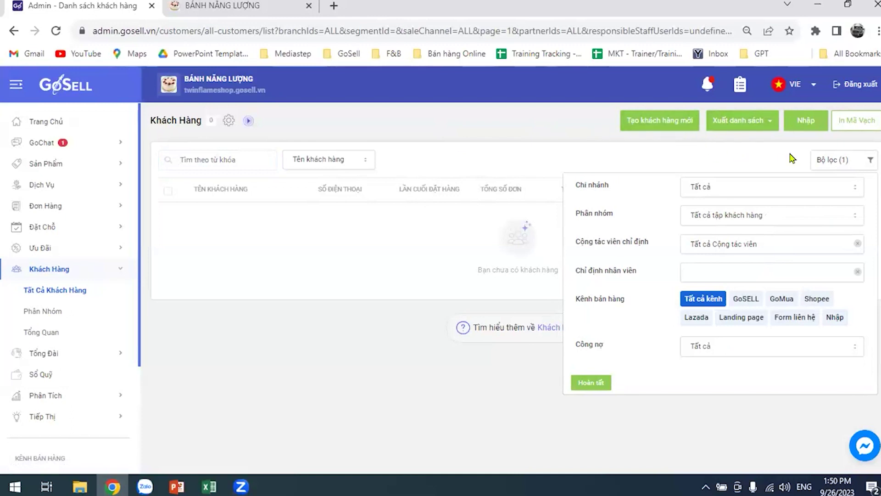
Download the xlsx template from the customer import dialog, open it in Excel and enable editing
left_click(806, 120)
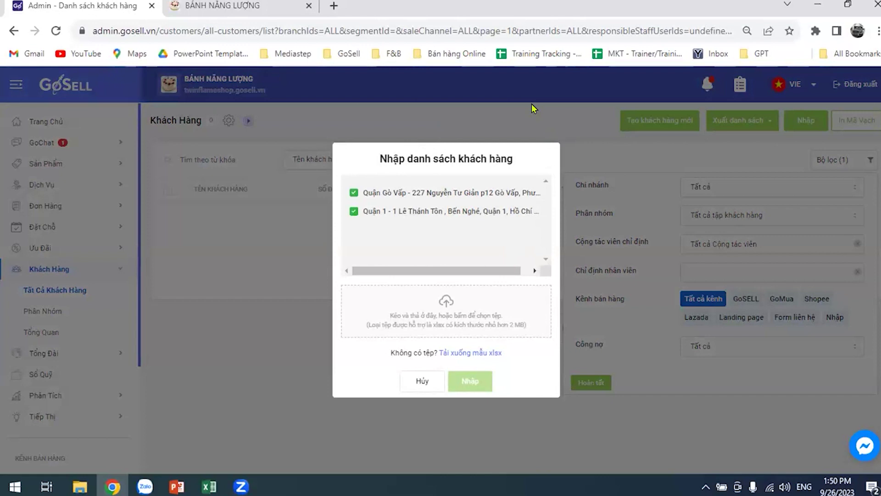
left_click(486, 354)
left_click(816, 33)
left_click(693, 64)
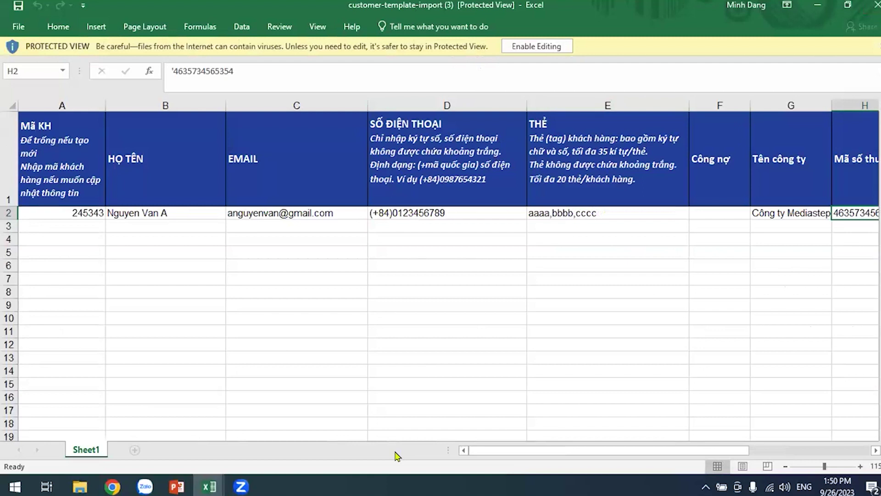
left_click(553, 46)
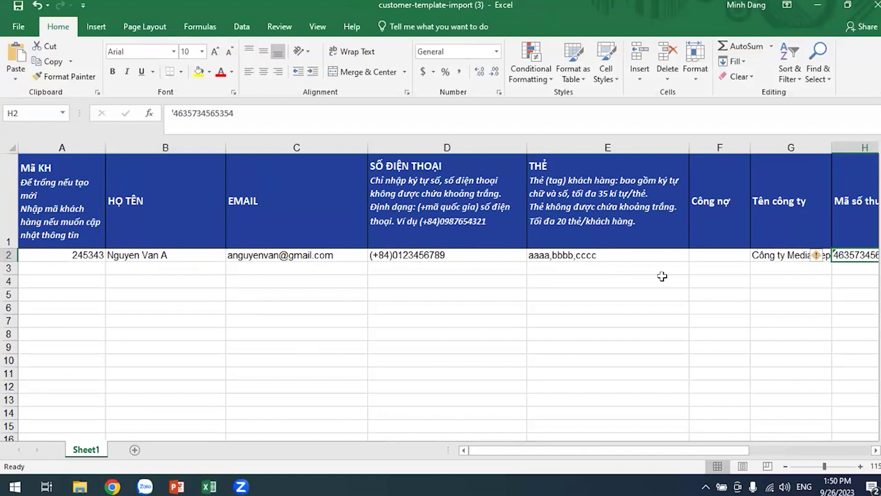
Examine the import template's columns and mark the empty rows beneath HỌ TÊN and EMAIL where customer data goes
left_click_drag(694, 450, 775, 449)
left_click_drag(688, 450, 606, 450)
left_click(195, 269)
key("shift+Down")
key("shift+Down")
key("shift+Down")
key("shift+Down")
key("shift+Down")
key("shift+Down")
key("shift+Down")
key("shift+Down")
key("shift+Down")
key("shift+Down")
key("shift+Down")
left_click_drag(342, 295, 340, 384)
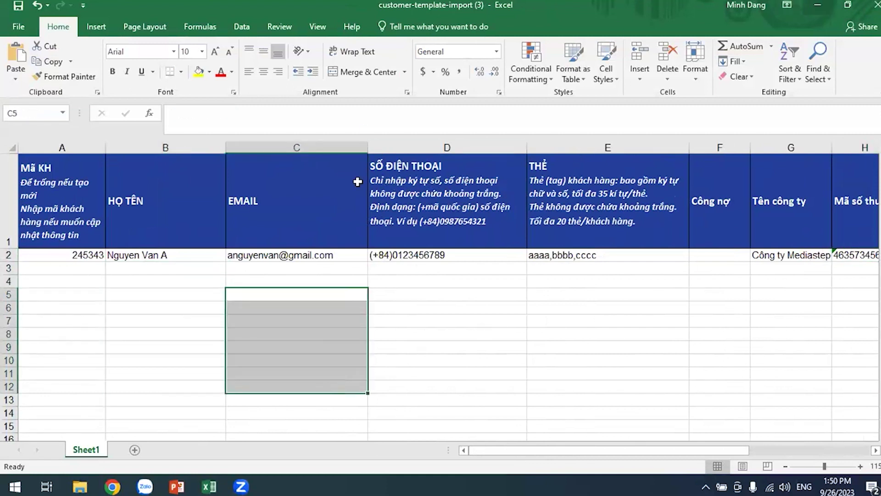
Switch back to GoSELL in the browser and cancel the customer list import
key("alt+Tab")
left_click(110, 487)
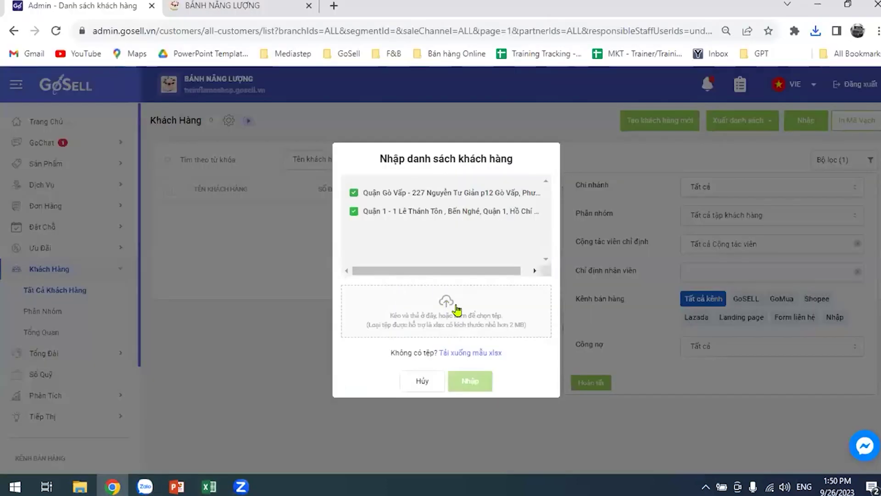
left_click(422, 381)
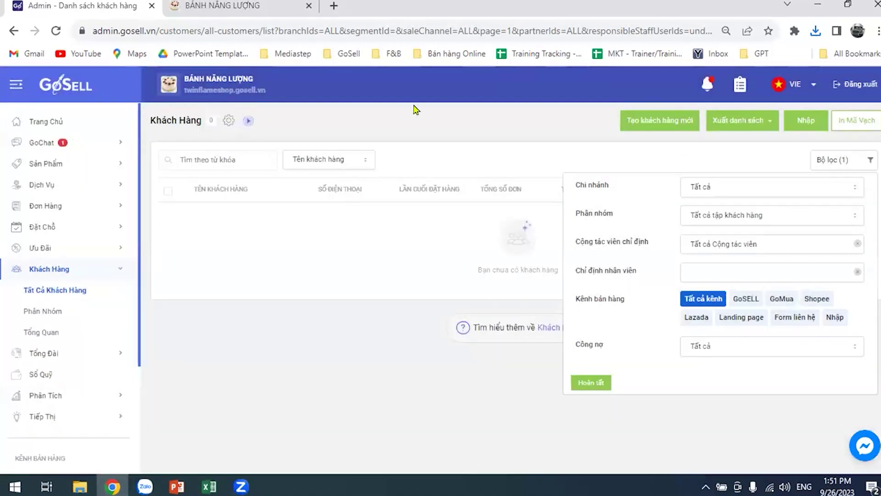
Go to the admin home page, reload the customer section and open its Phân Nhóm list
left_click(42, 120)
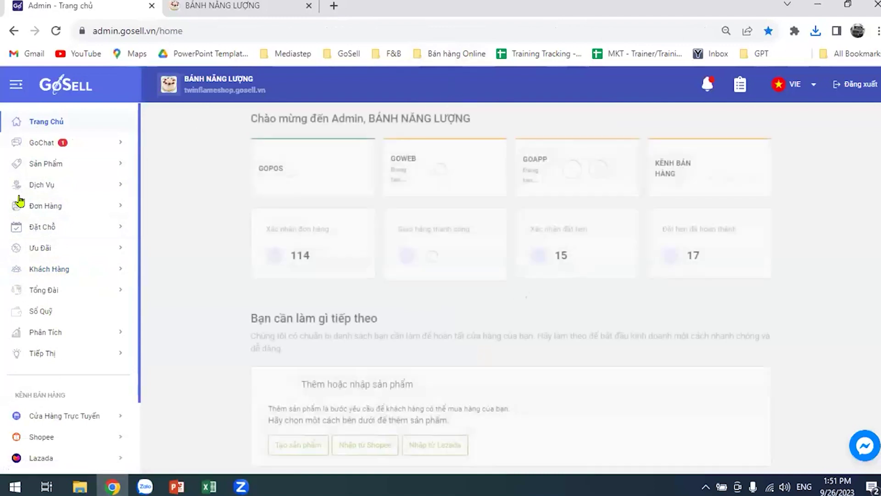
left_click(46, 269)
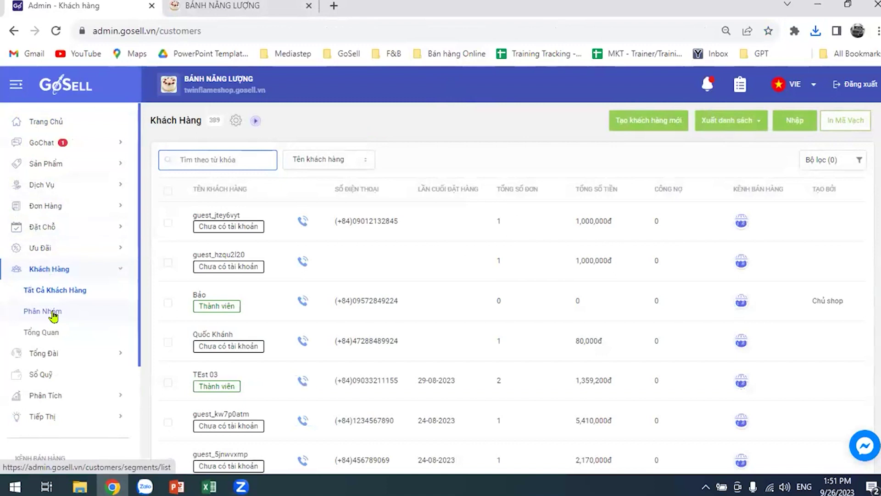
left_click(53, 315)
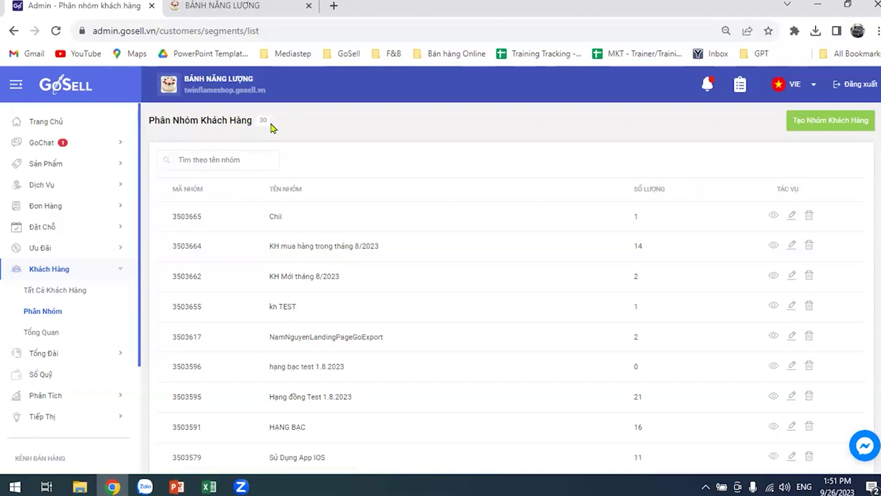
Examine the existing customer groups and their sizes, including KH Mới tháng 8/2023, 2 tháng chưa mua hàng and Sử Dụng App IOS
scroll(433, 299, "down", 1)
scroll(371, 280, "up", 1)
left_click_drag(267, 278, 374, 279)
left_click(348, 277)
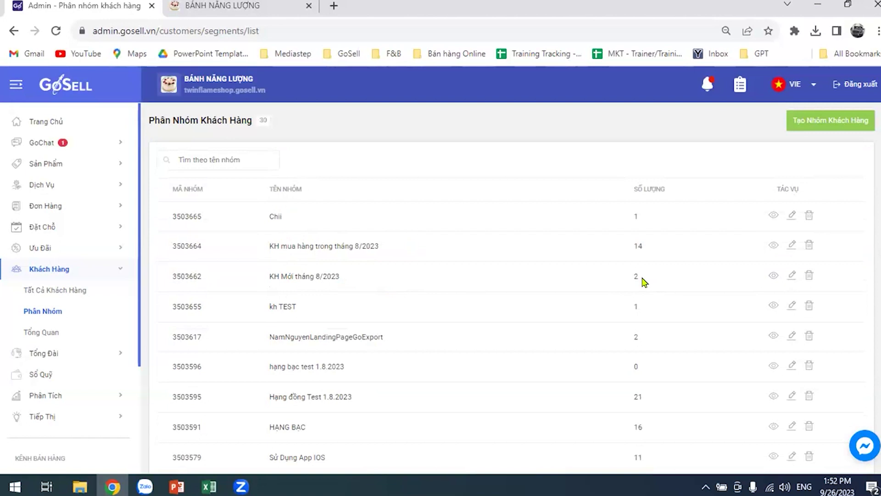
scroll(427, 329, "down", 3)
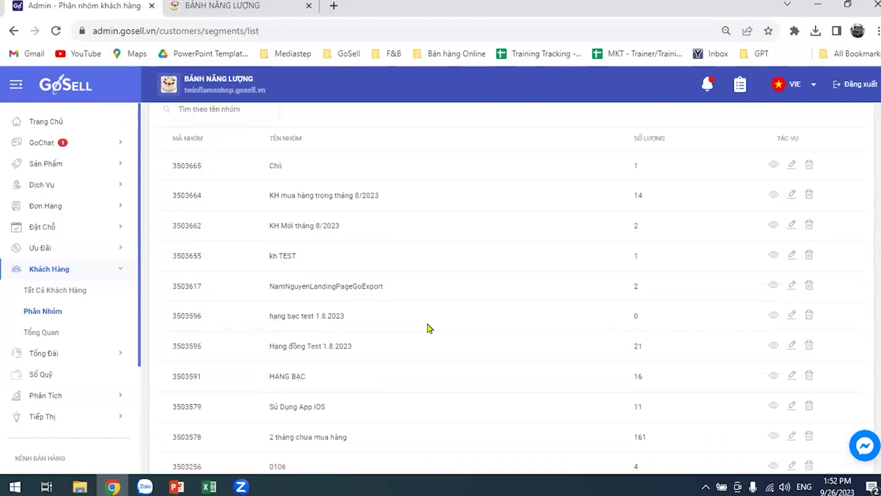
left_click_drag(268, 356, 360, 362)
left_click(397, 363)
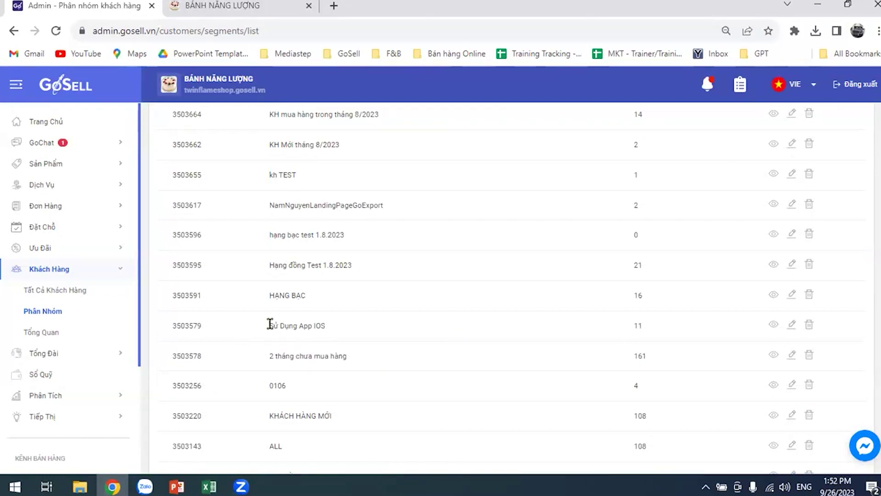
left_click_drag(268, 324, 339, 332)
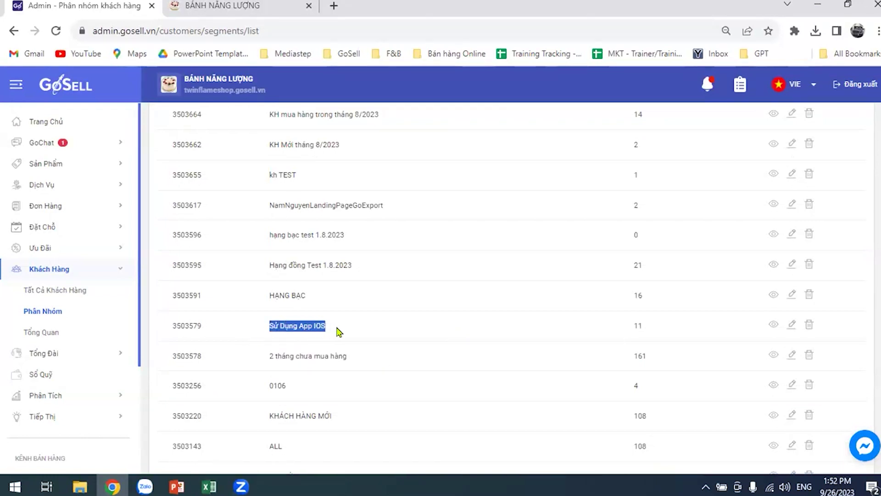
left_click(331, 330)
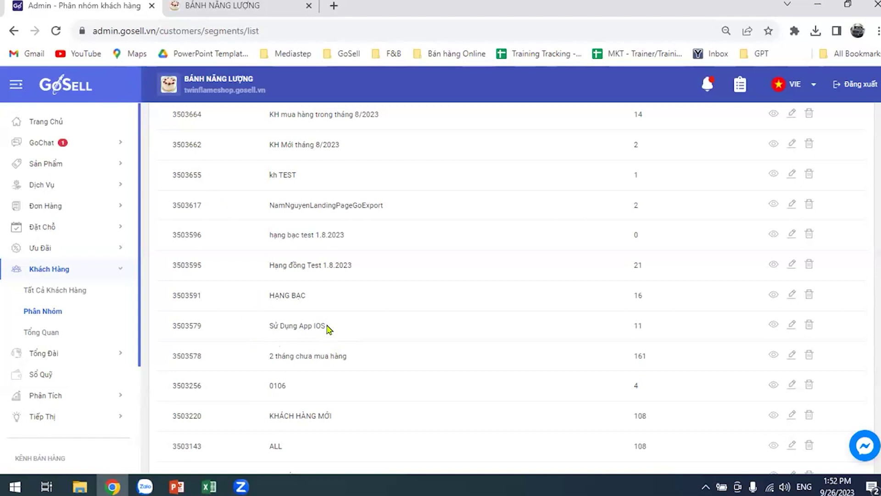
scroll(370, 322, "down", 2)
scroll(389, 323, "up", 3)
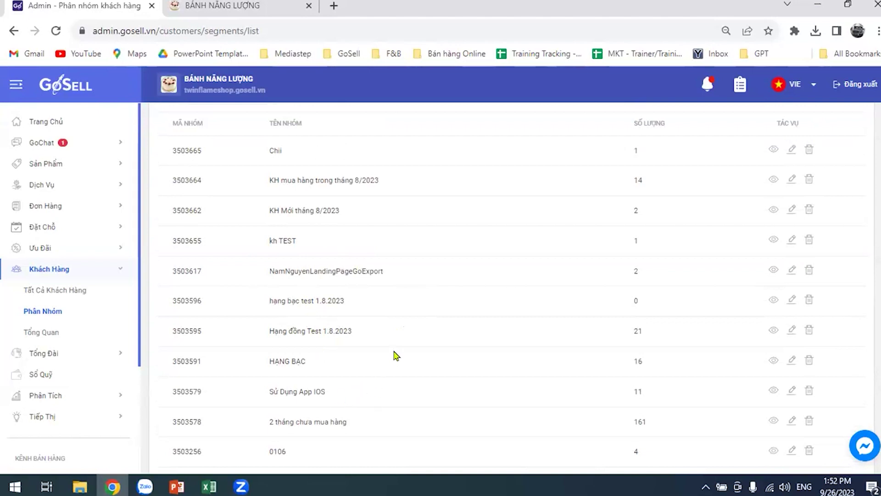
scroll(385, 346, "up", 2)
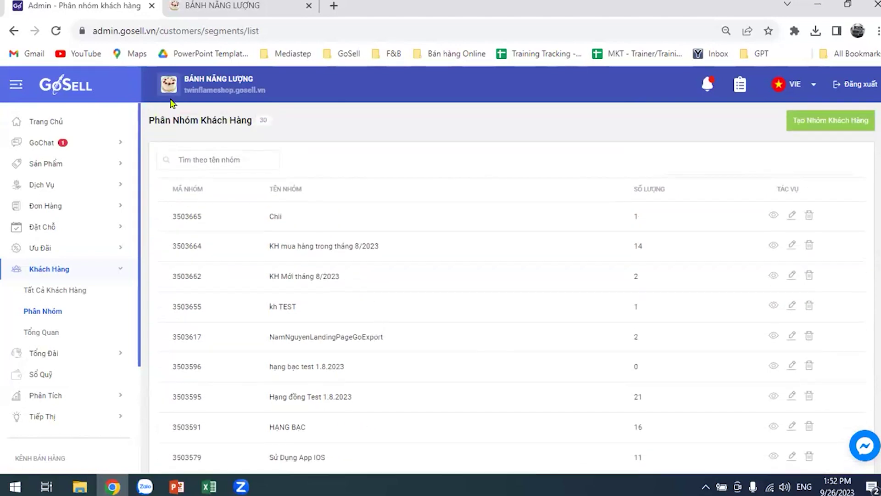
Create a customer group with the condition Thông tin đơn hàng, Tổng tiền hàng lớn hơn 4,000,000 đ
left_click(821, 122)
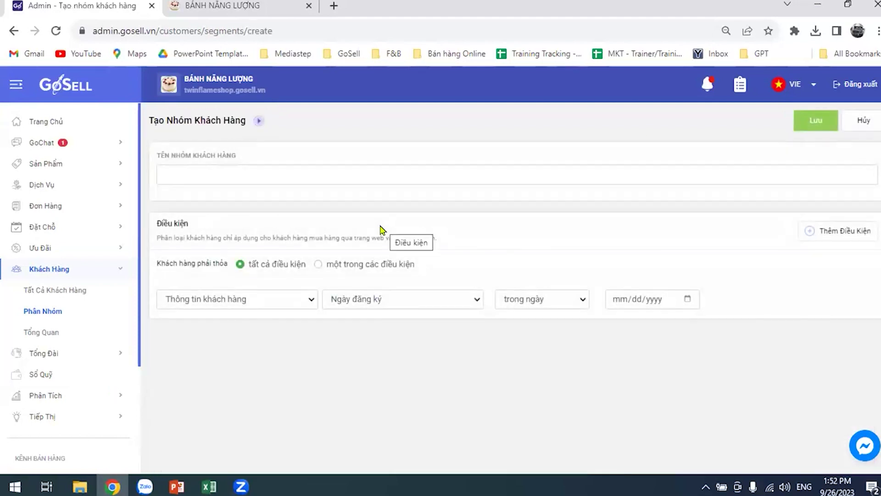
left_click(306, 303)
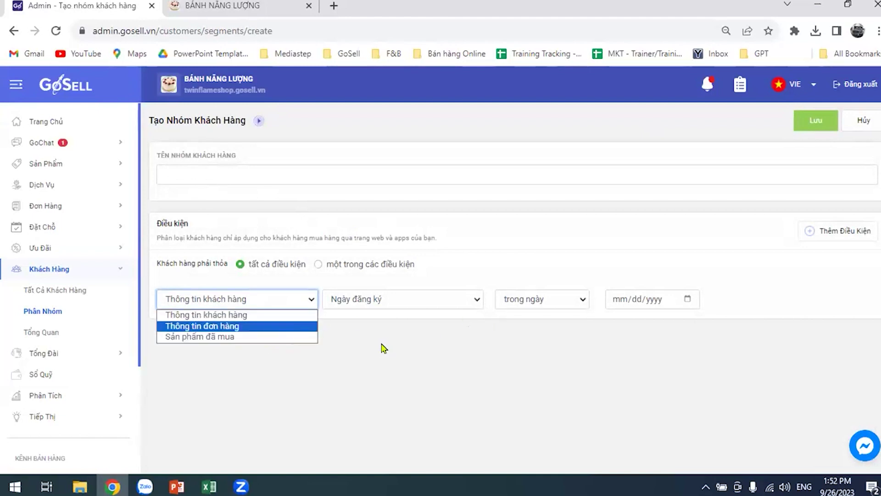
left_click(266, 326)
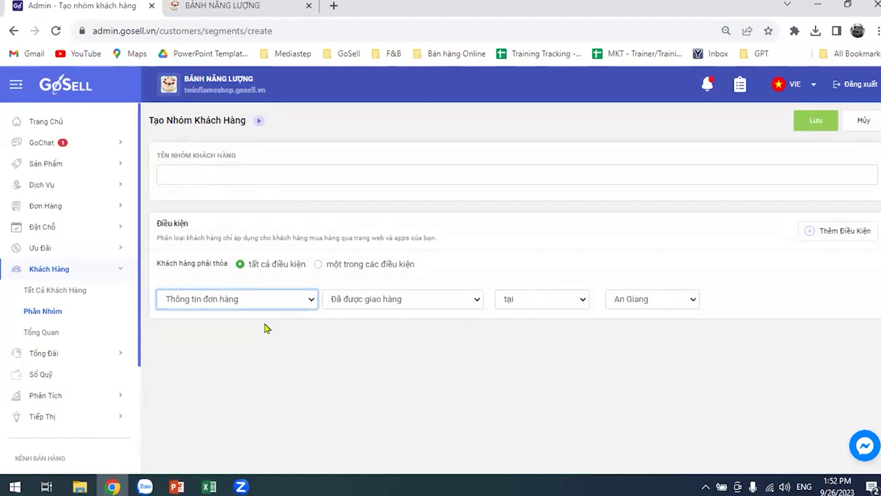
left_click(433, 301)
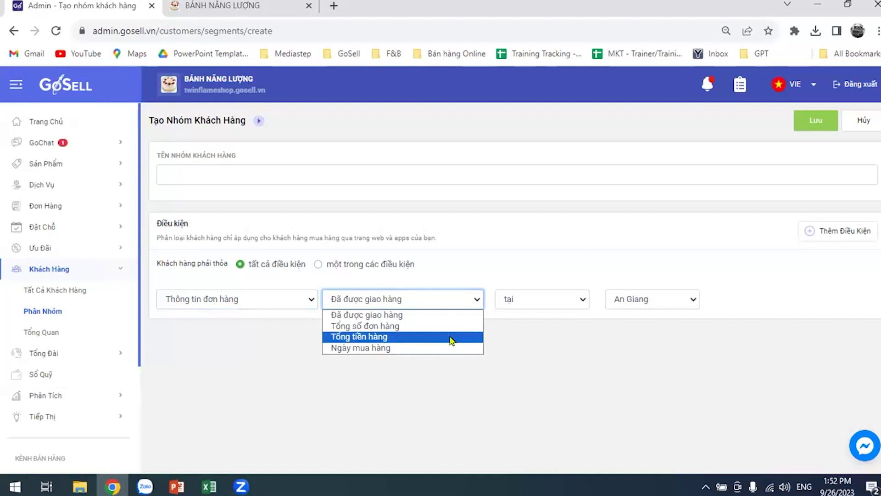
left_click(448, 336)
left_click(583, 301)
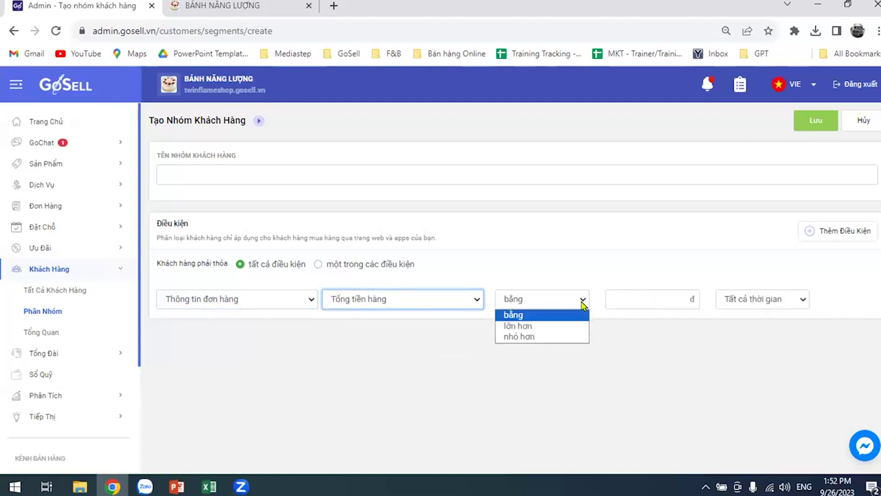
left_click(560, 326)
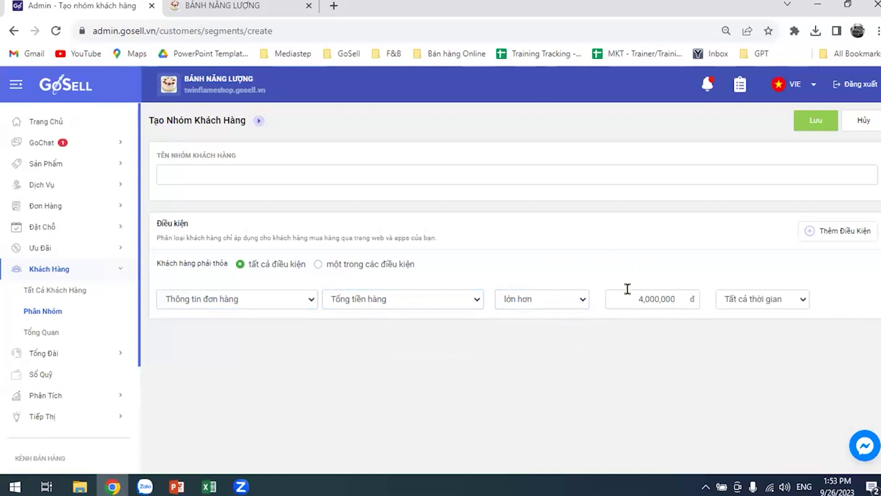
Name the customer group "Nhóm mua hơn 4 triệu" and save it
left_click(284, 172)
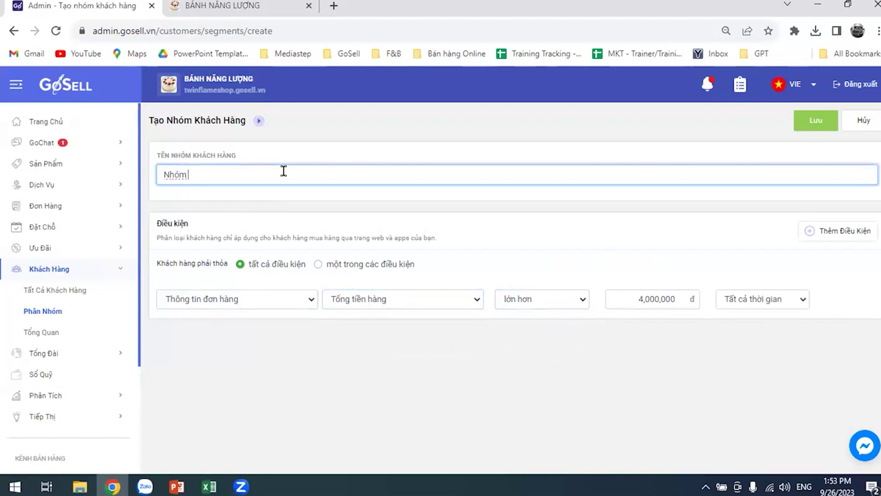
type("Nhóm mua hown 4 ")
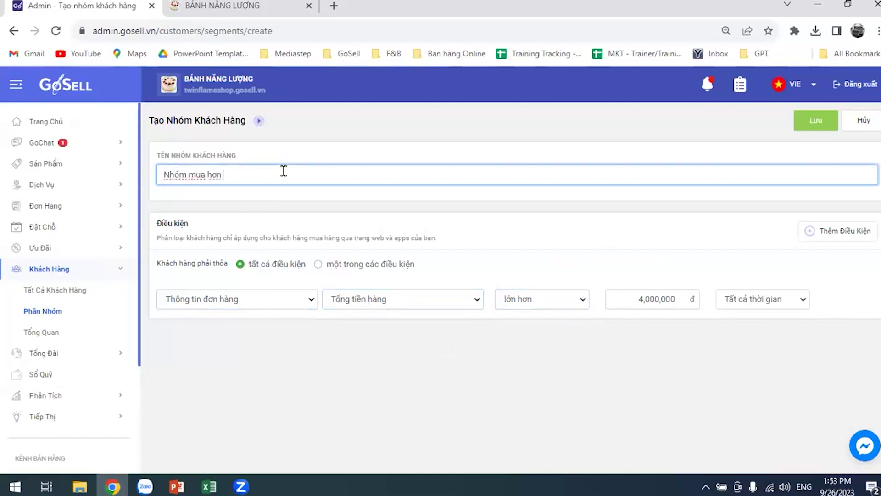
type("triêuj")
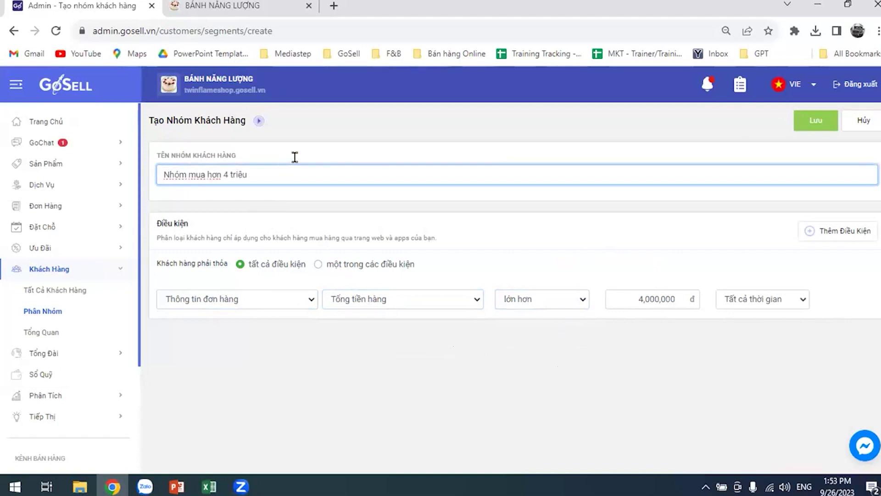
left_click(592, 245)
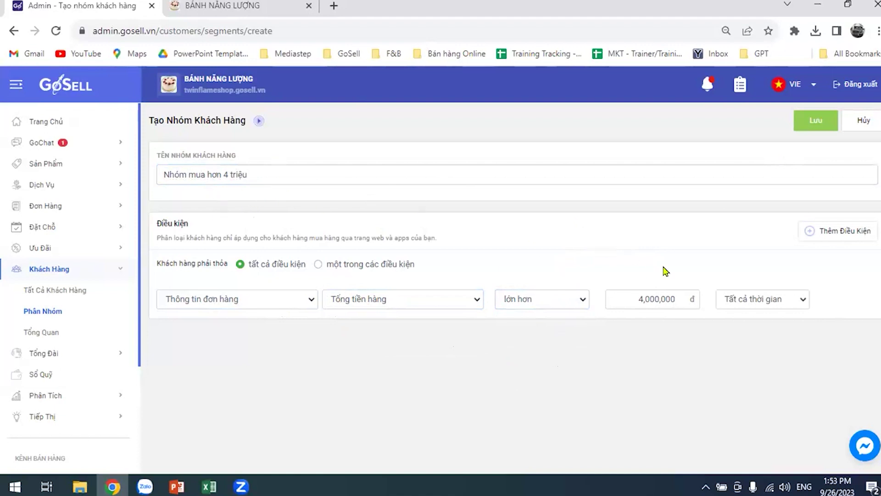
left_click(816, 128)
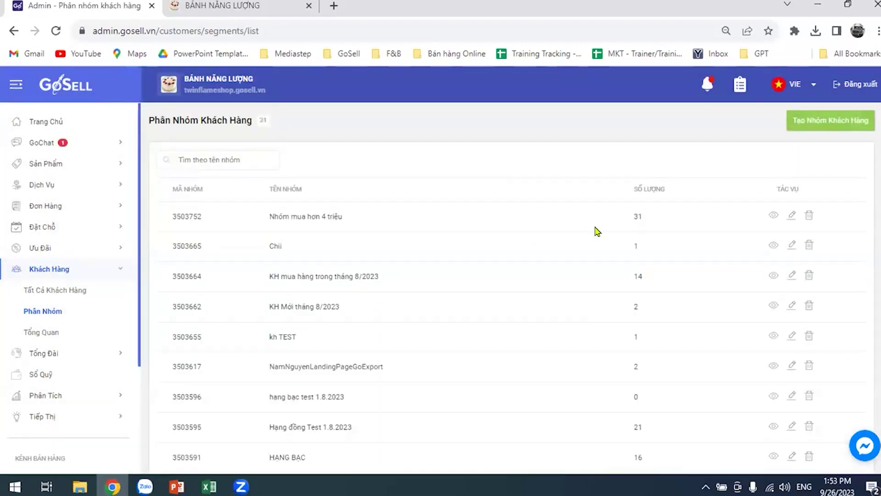
Check the name and customer count of the newly created group in the group list
left_click_drag(267, 218, 354, 222)
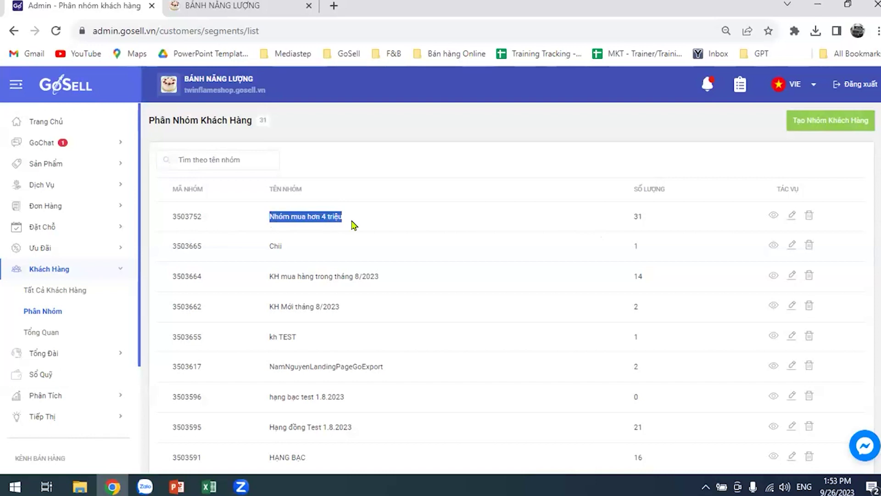
left_click(406, 221)
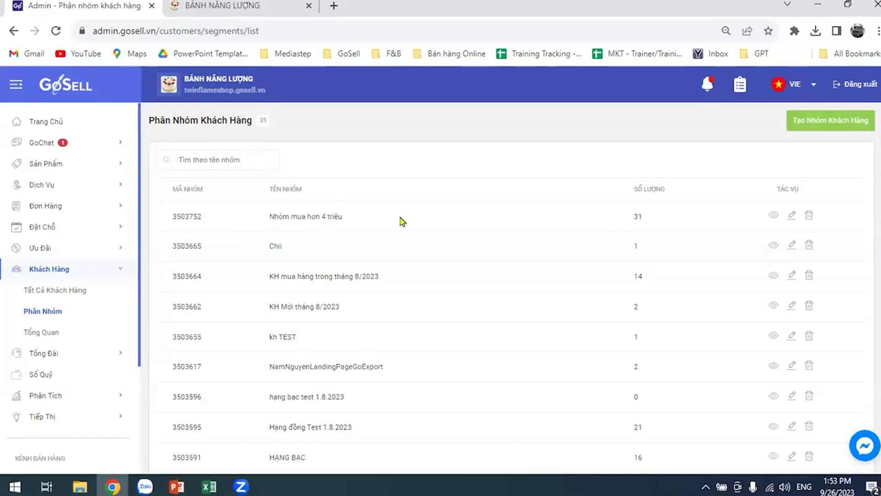
left_click_drag(632, 217, 647, 224)
left_click(638, 172)
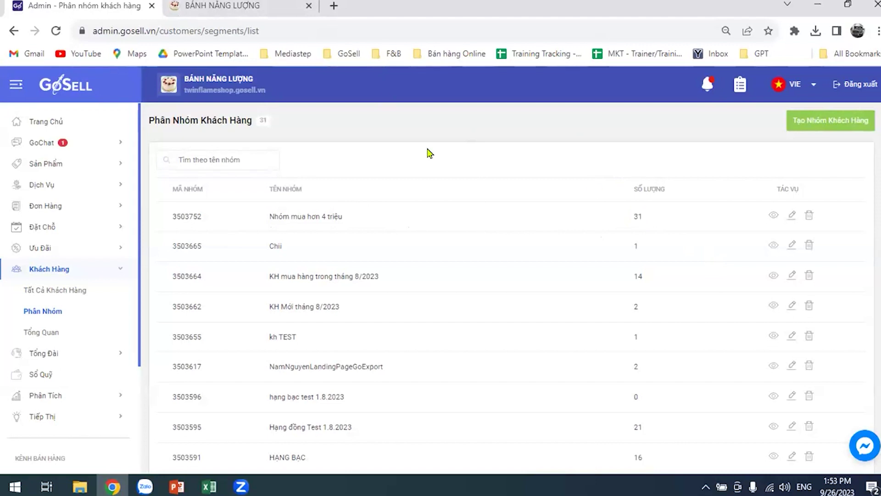
Create a new product discount code (Mã Giảm Giá Sản Phẩm) under Ưu Đãi and name the program "Hai Sáu Chín"
left_click(41, 248)
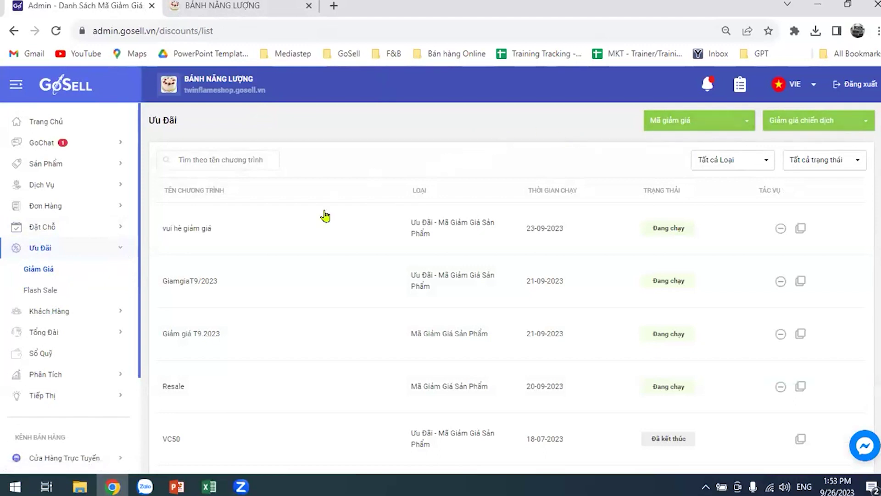
left_click(699, 125)
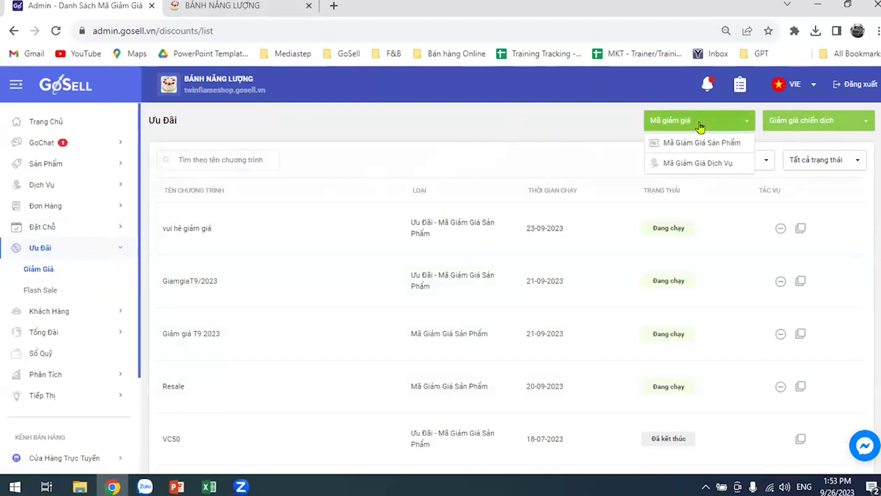
left_click(702, 143)
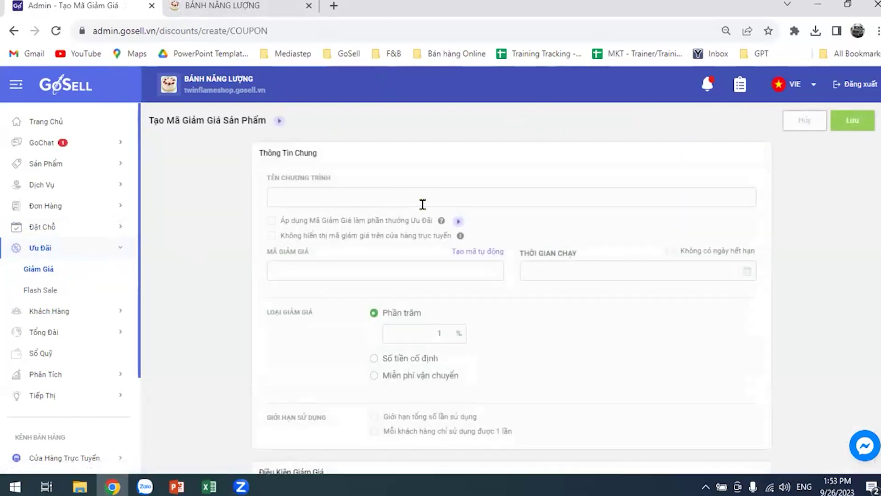
left_click(350, 198)
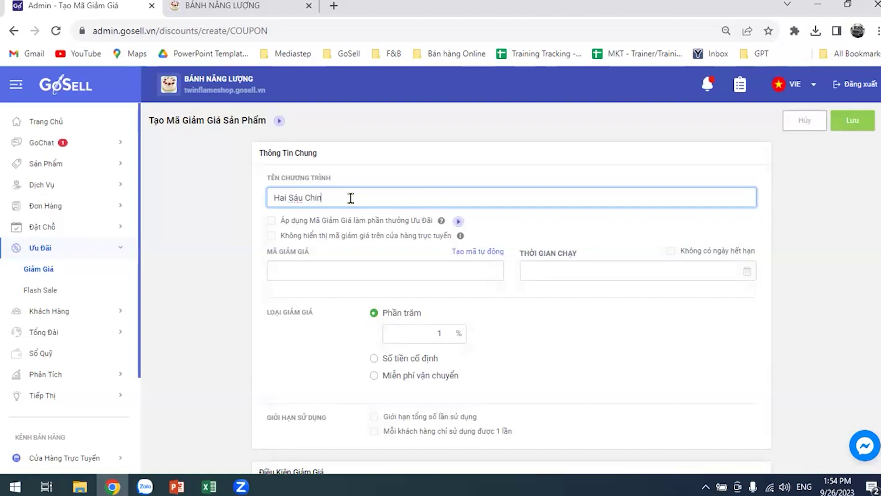
left_click(811, 211)
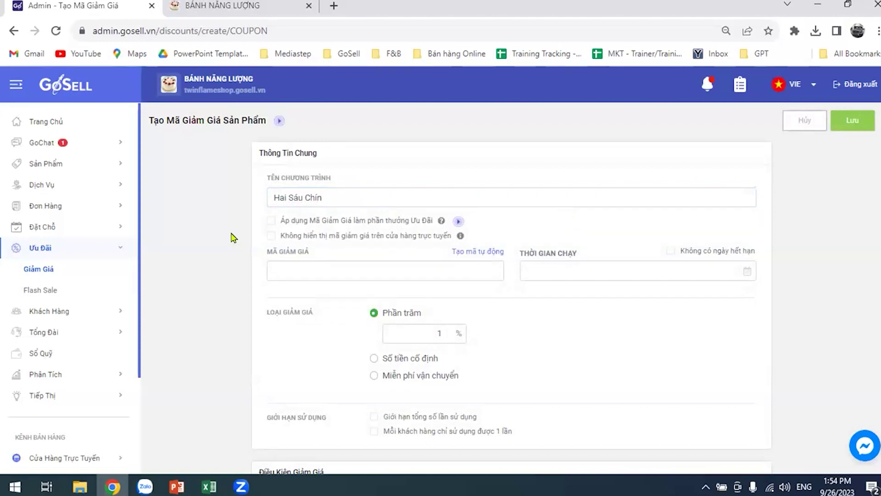
Apply the discount code as an Ưu Đãi reward with the description "test", and generate its code automatically
left_click(270, 221)
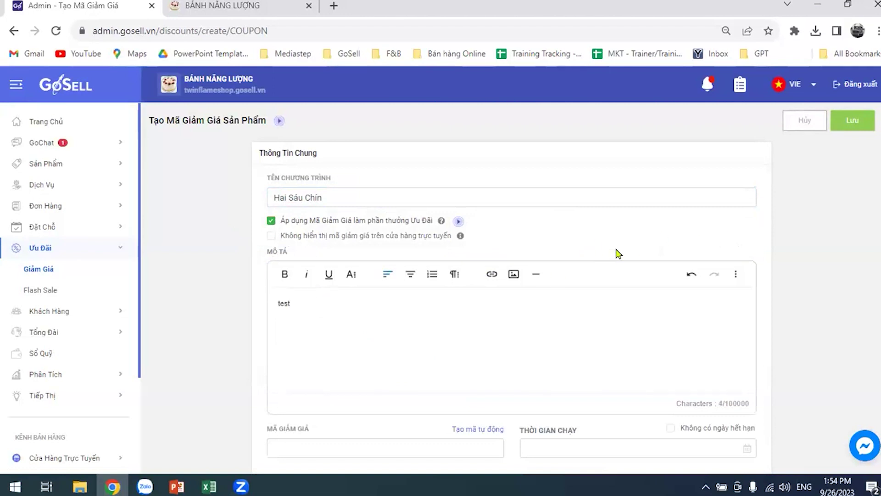
scroll(591, 236, "down", 2)
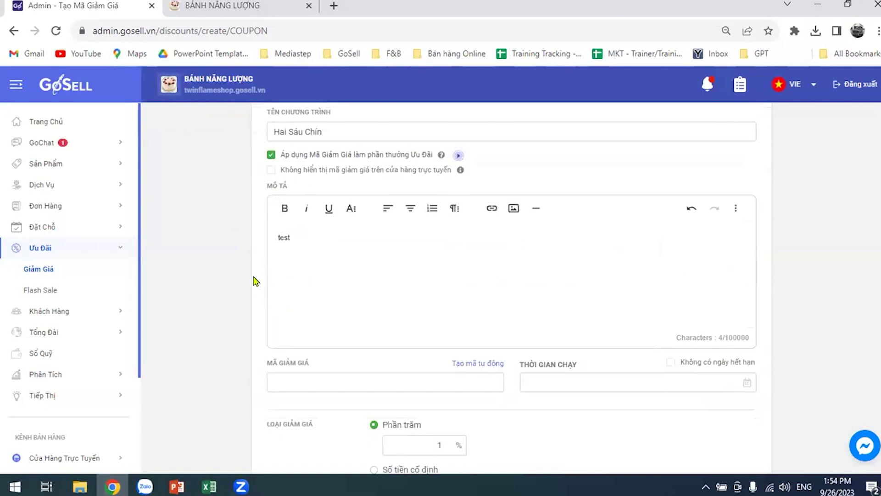
scroll(254, 280, "down", 4)
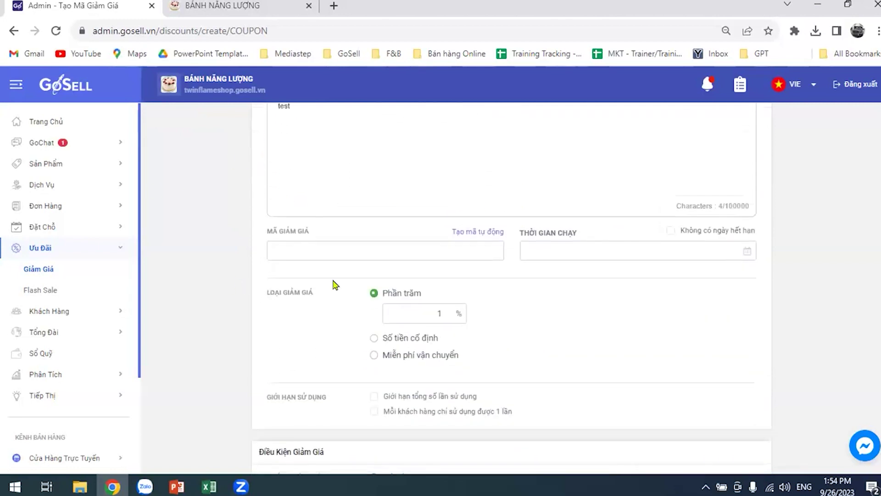
left_click(486, 232)
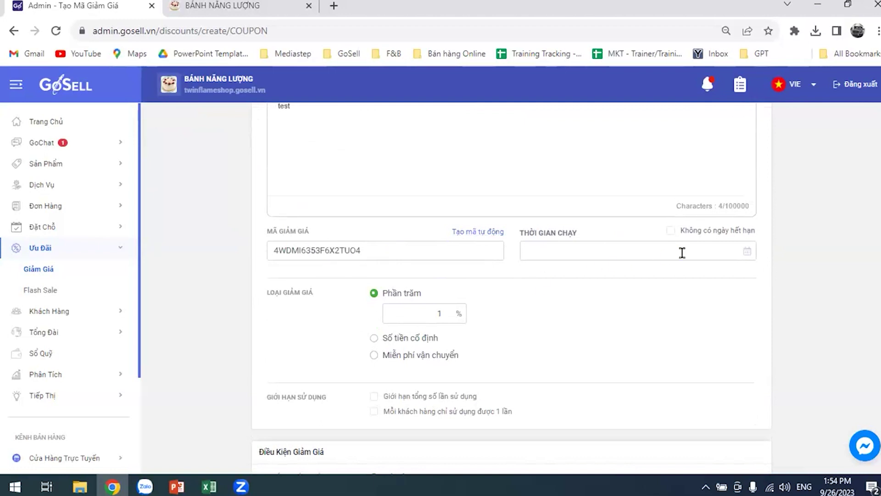
Give the discount code no expiry date and set its percentage discount to 10%
left_click(670, 233)
scroll(477, 276, "down", 1)
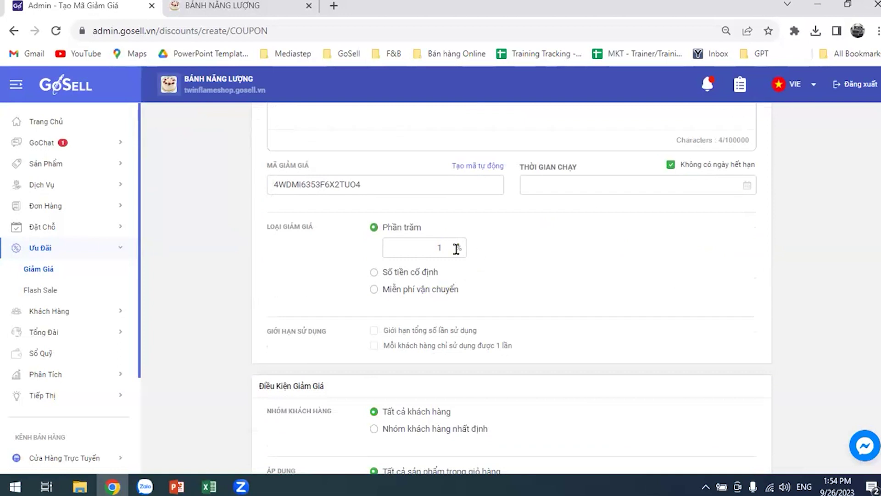
double_click(440, 247)
type("10")
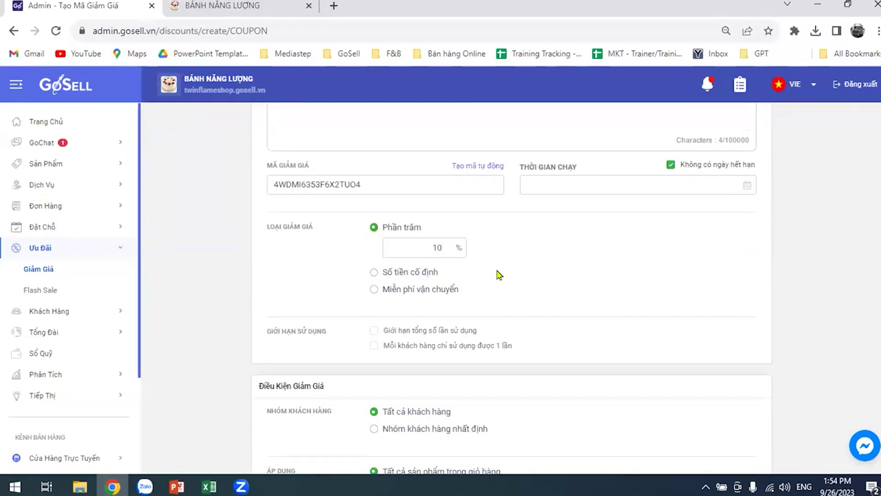
Change the discount type to Số tiền cố định with an amount of 100,000 đ
left_click(375, 273)
type("00,000")
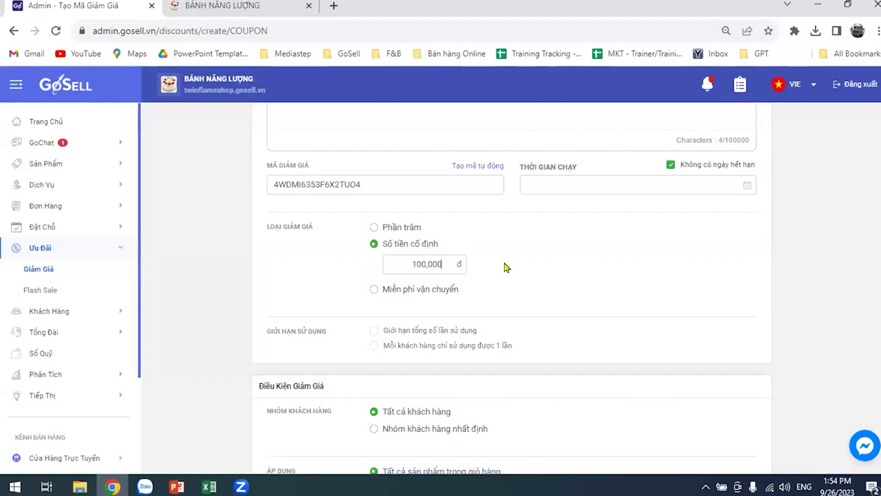
Try the Miễn phí vận chuyển discount type with GHN, GHTK, Ahamove and Tự Giao Hàng, and return to the fixed amount
left_click(374, 290)
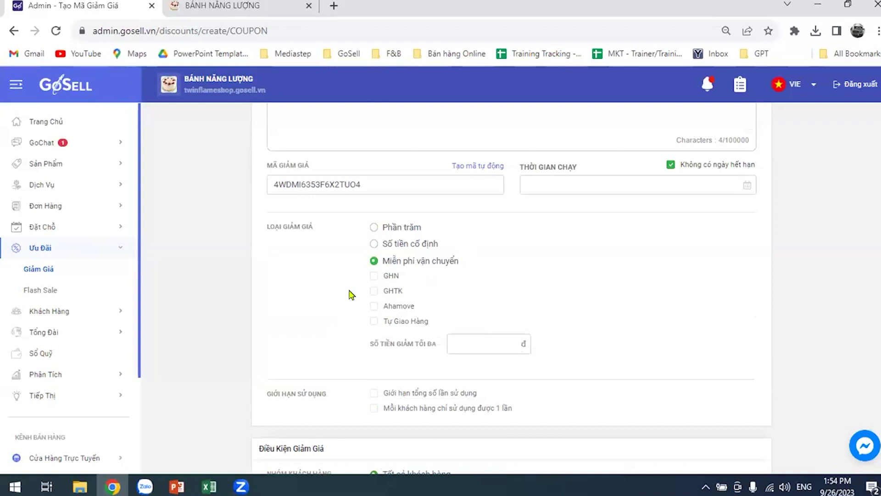
left_click(373, 276)
left_click(374, 291)
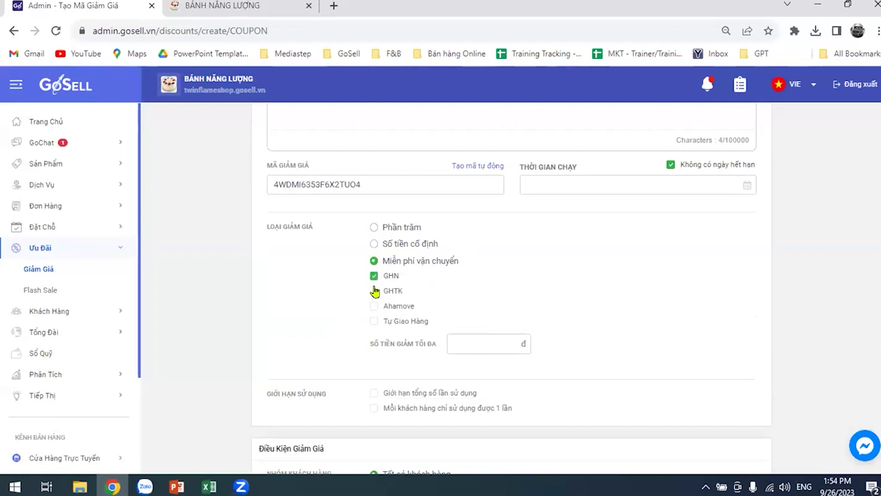
left_click(374, 306)
left_click(374, 322)
left_click(375, 245)
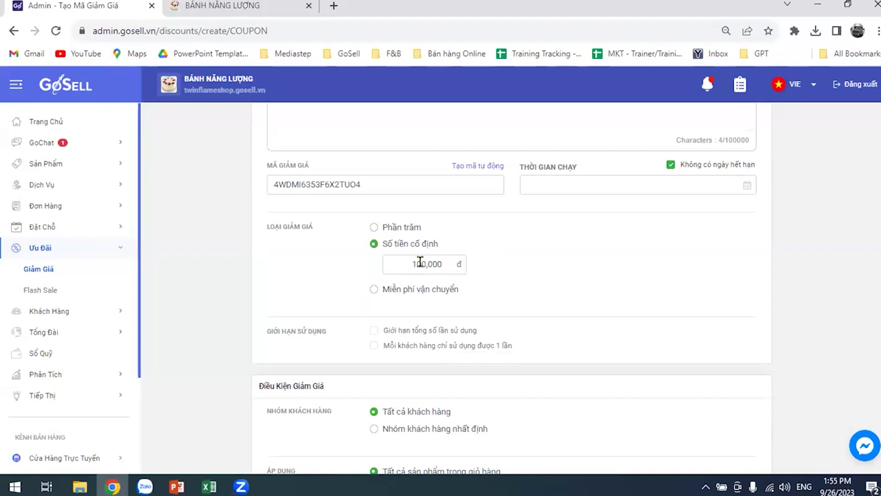
left_click(374, 228)
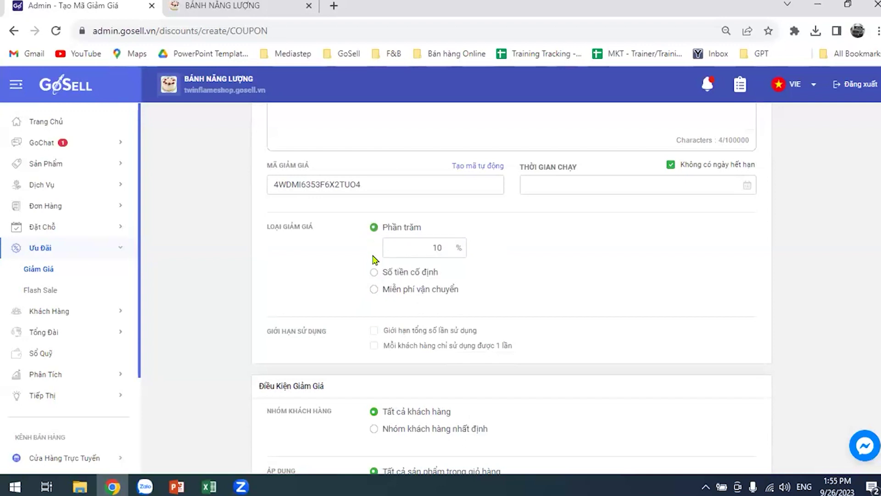
left_click(374, 273)
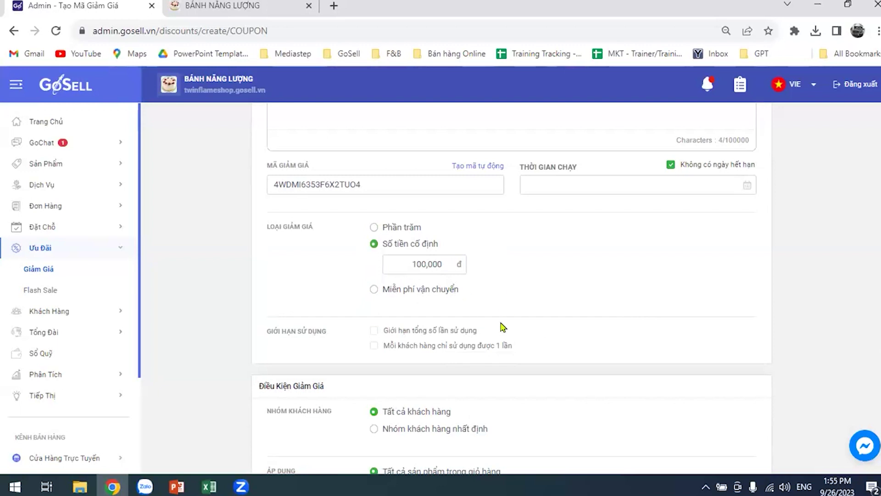
Limit the discount code to 1 total use and allow each customer to use it only once
scroll(516, 327, "down", 3)
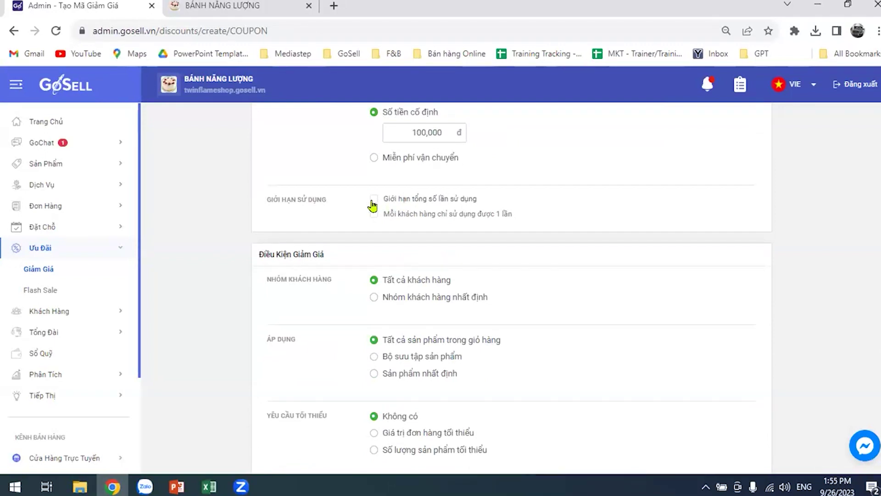
left_click(372, 202)
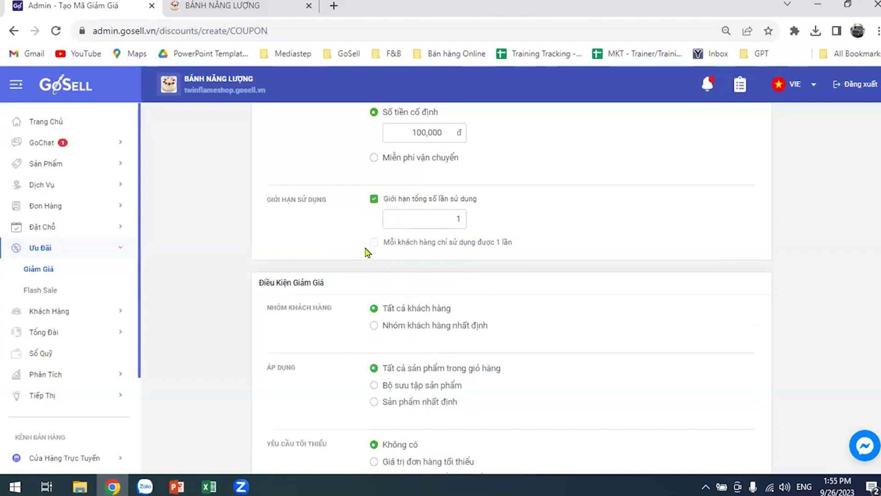
left_click(374, 244)
Restrict the discount to a specific customer group, searching for "4 tr" and adding "Nhóm mua hơn 4 triệu"
scroll(521, 245, "down", 3)
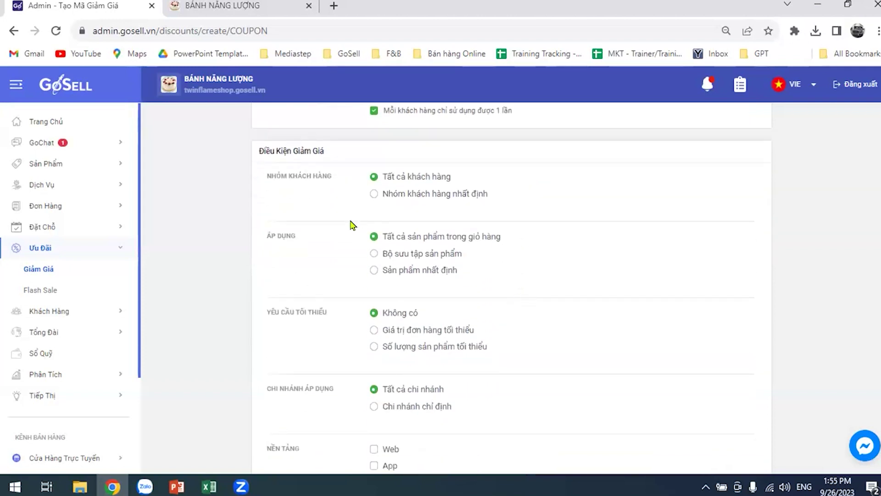
left_click(374, 195)
left_click(440, 211)
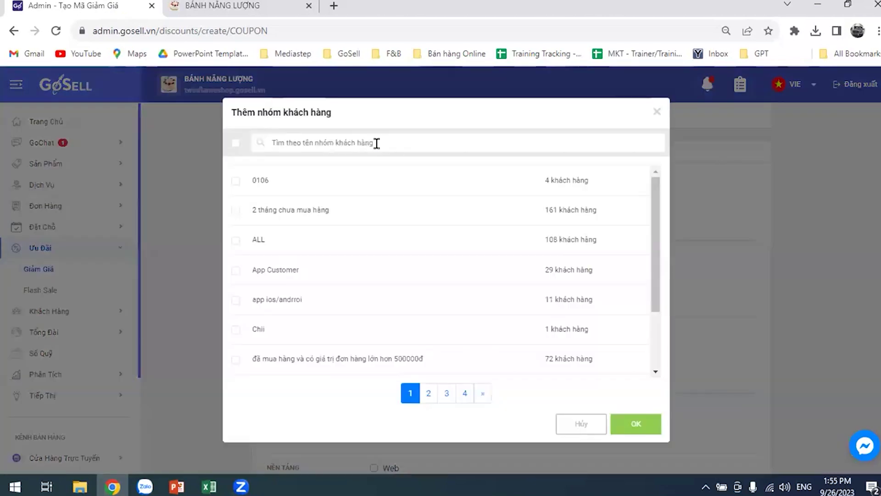
left_click(376, 143)
type("4 tr")
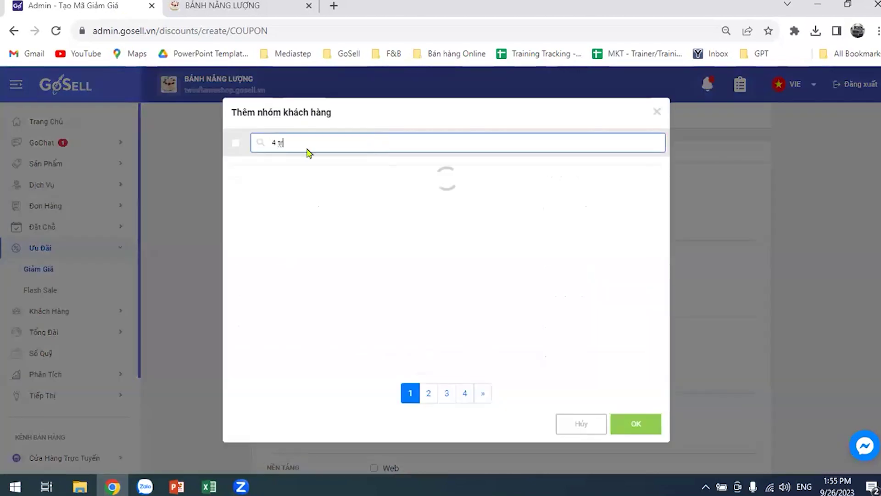
left_click(316, 183)
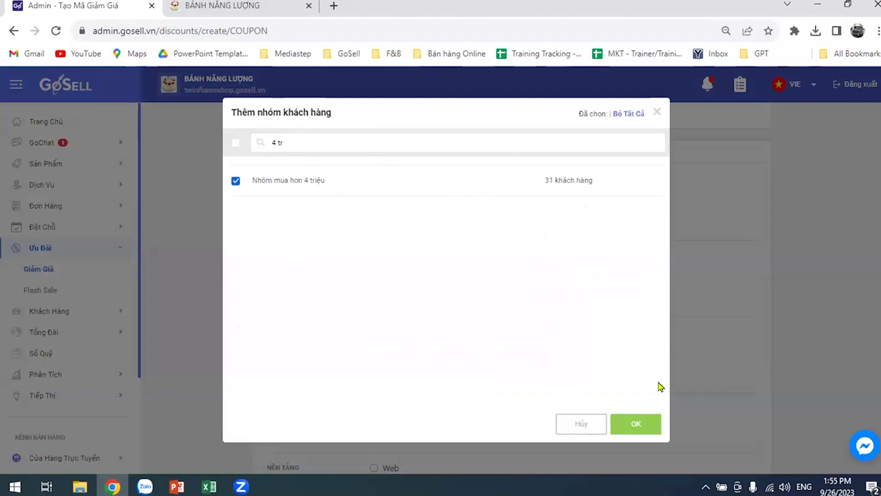
left_click(657, 421)
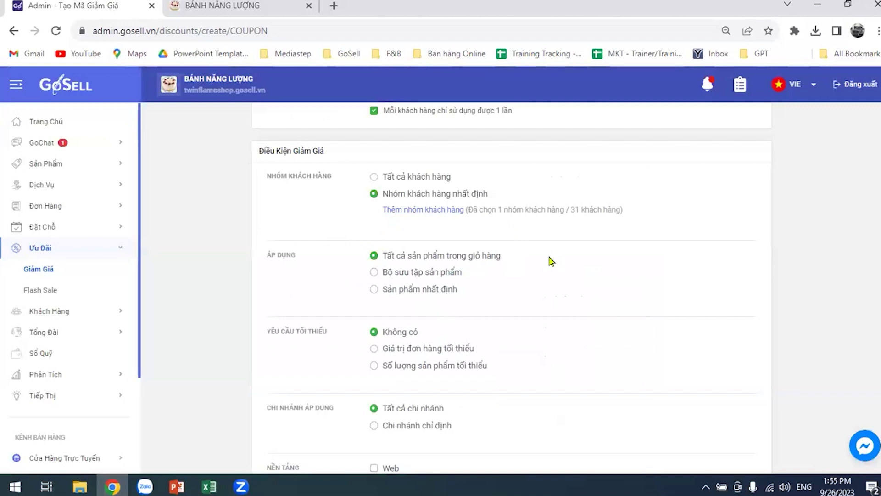
Make the discount code valid on the Web, App and Tại cửa hàng platforms
scroll(551, 261, "down", 1)
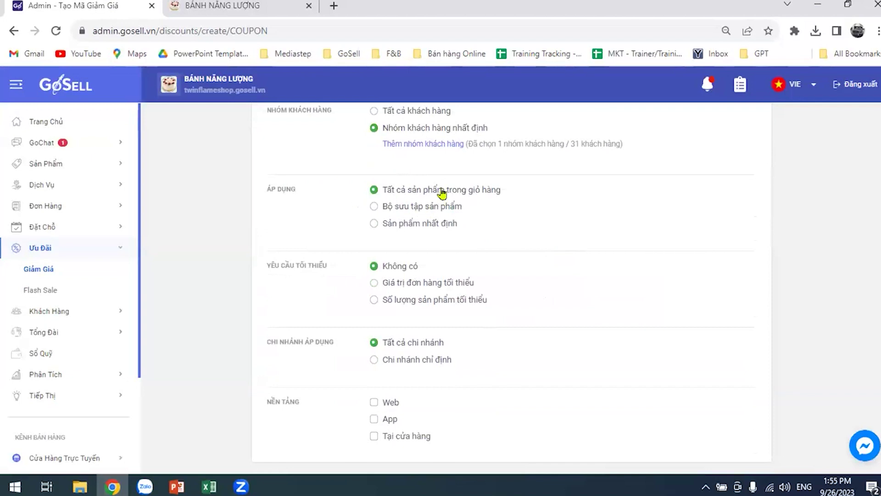
scroll(492, 308, "down", 1)
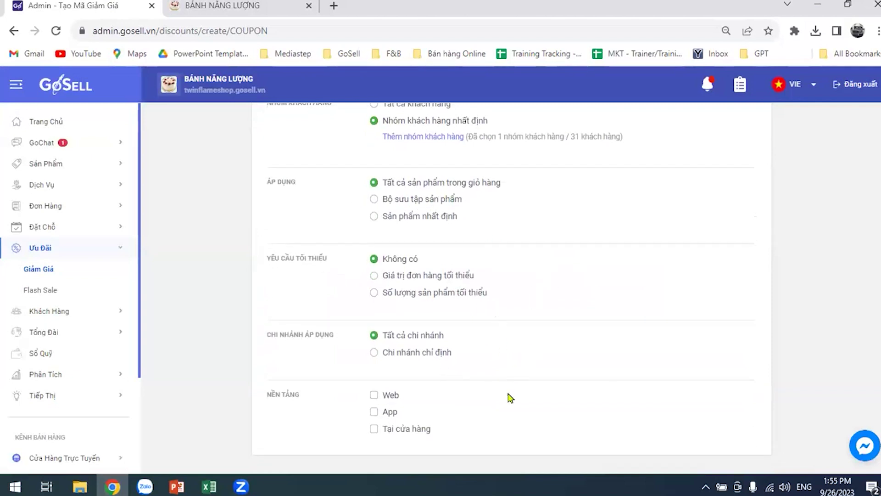
left_click(374, 396)
left_click(373, 412)
left_click(373, 428)
Set the required run date to 26-09-2023 and save the product discount code
scroll(692, 403, "up", 10)
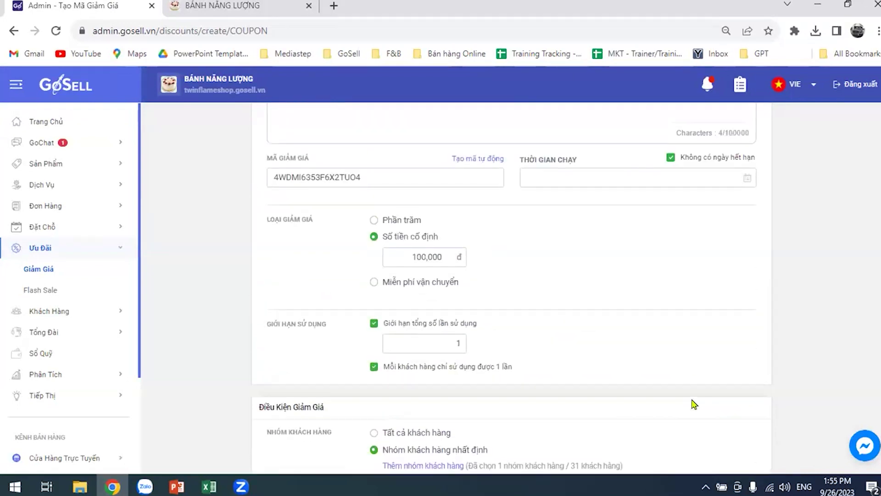
left_click(854, 130)
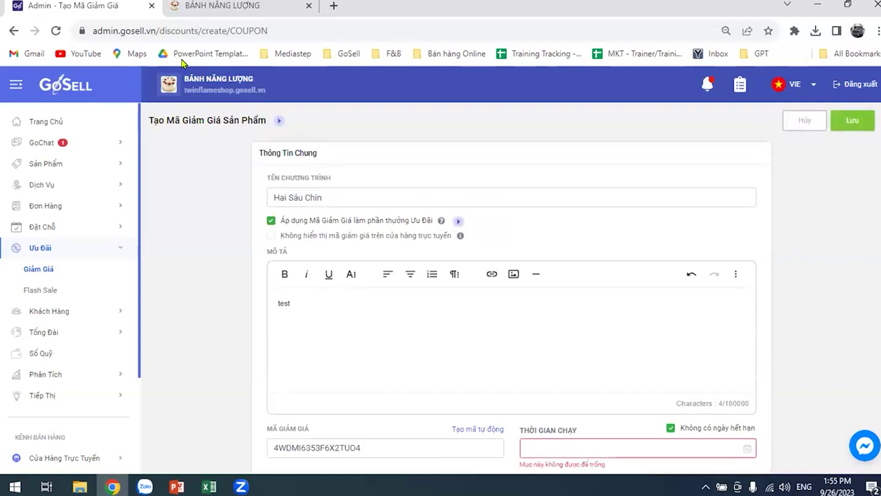
scroll(757, 383, "down", 3)
left_click(709, 321)
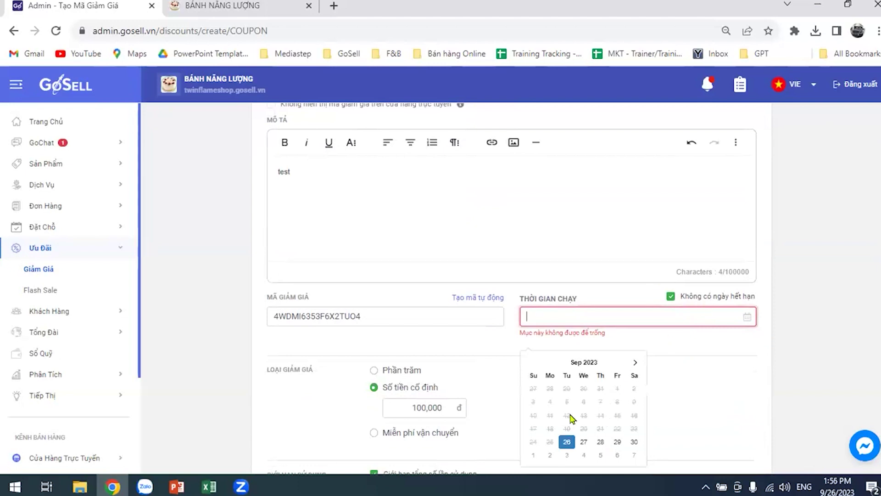
left_click(666, 385)
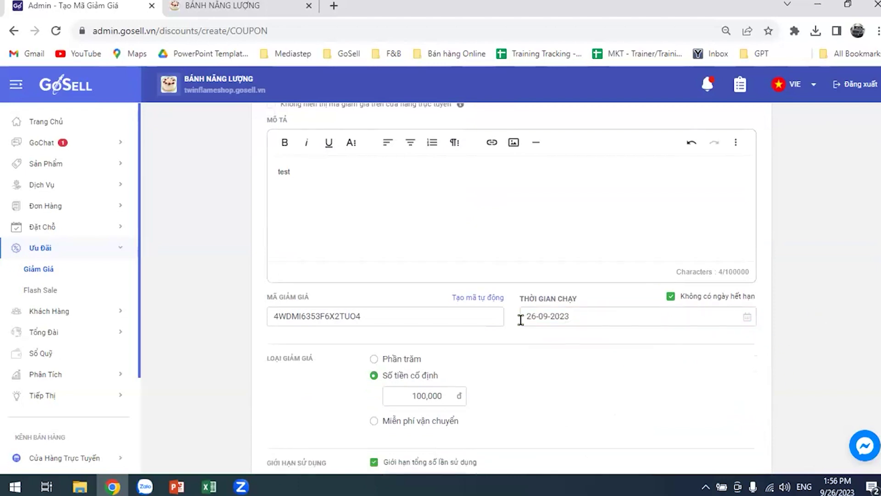
scroll(826, 354, "up", 3)
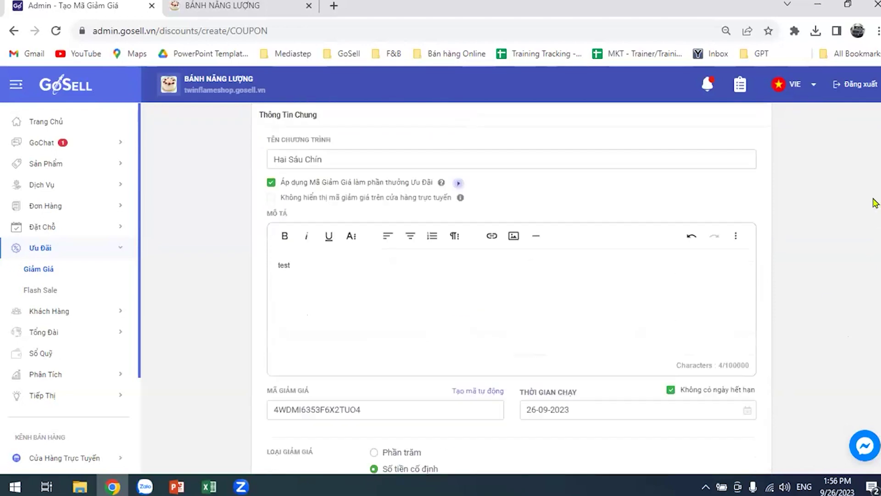
left_click(853, 121)
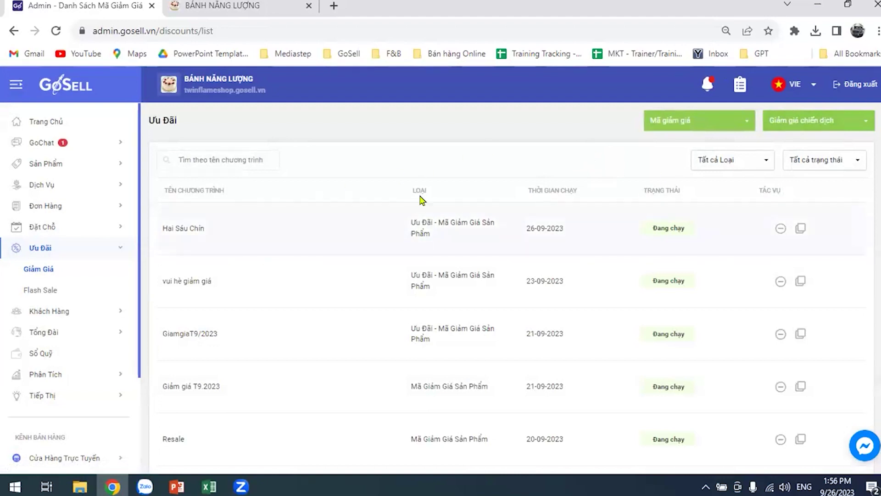
Open the Phân Nhóm Khách Hàng list and view the customer groups
left_click(49, 311)
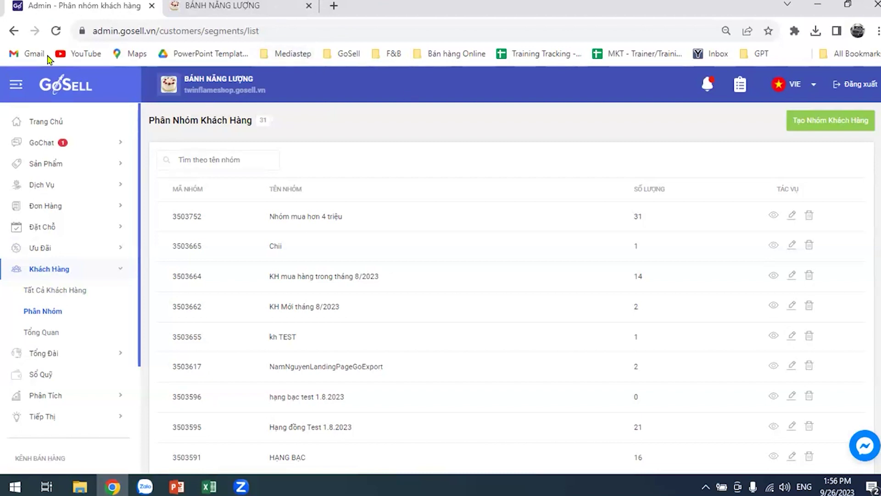
scroll(48, 330, "down", 1)
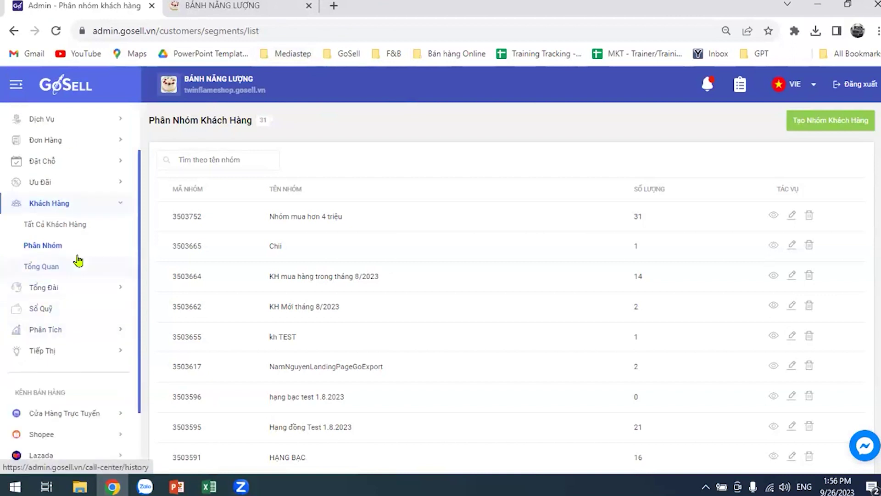
Open the form for a new product discount campaign (Chiến Dịch Giảm Giá Sản Phẩm) under Ưu Đãi and review its settings
left_click(67, 188)
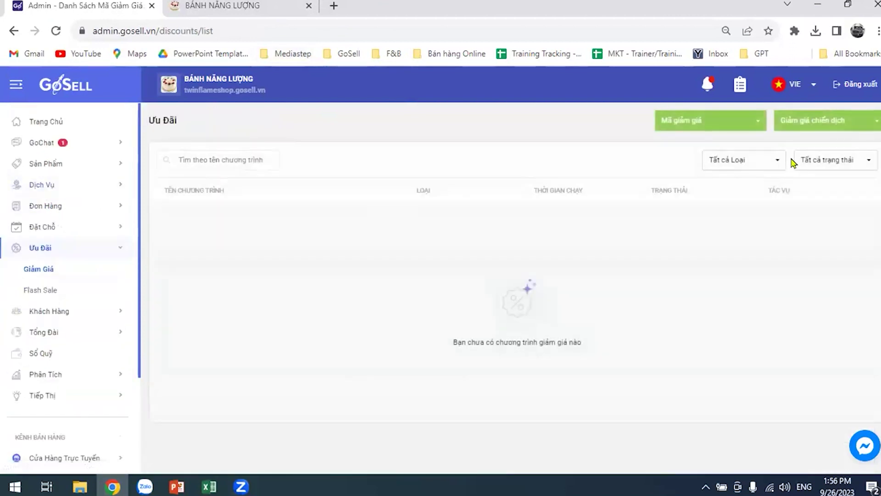
left_click(823, 123)
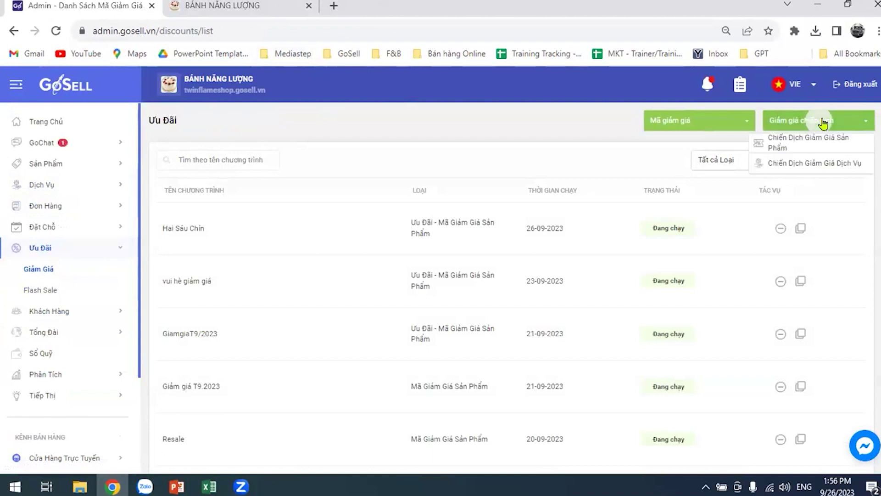
left_click(806, 145)
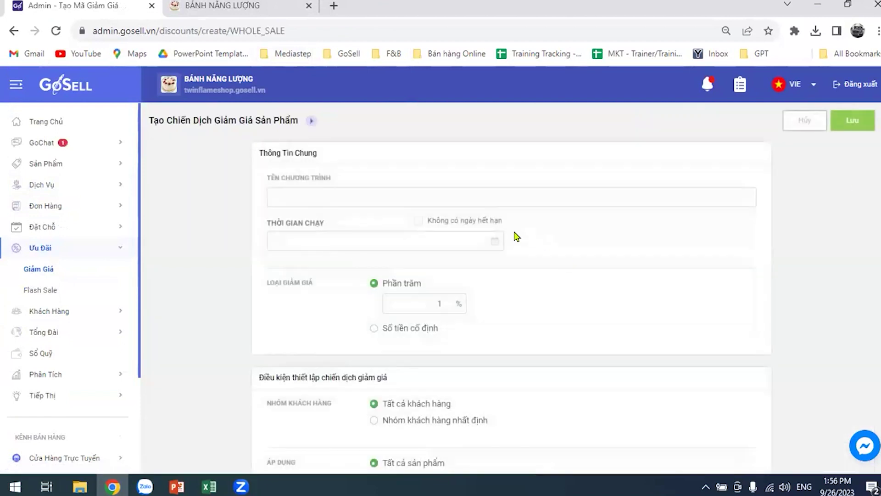
scroll(565, 234, "down", 1)
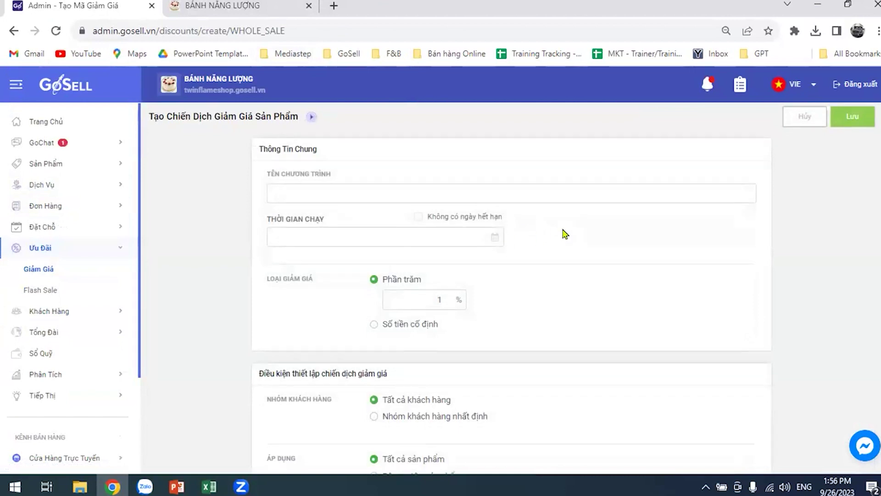
scroll(575, 244, "up", 1)
scroll(579, 244, "down", 1)
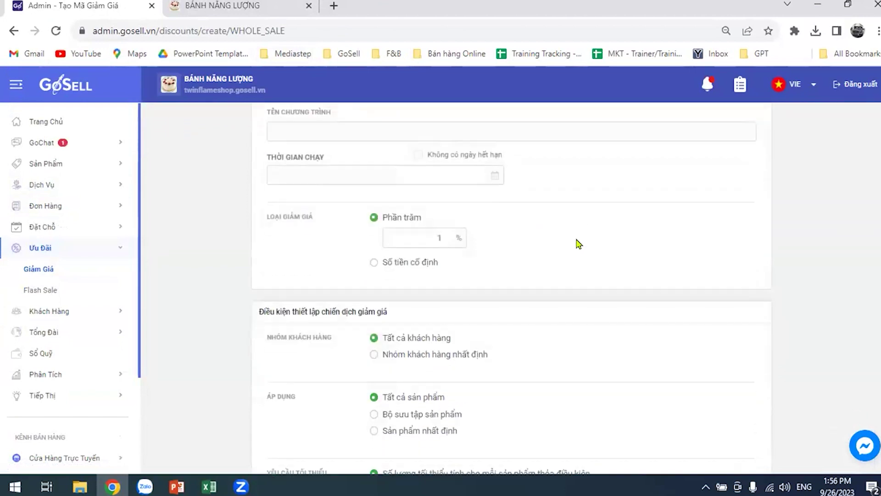
scroll(592, 290, "up", 1)
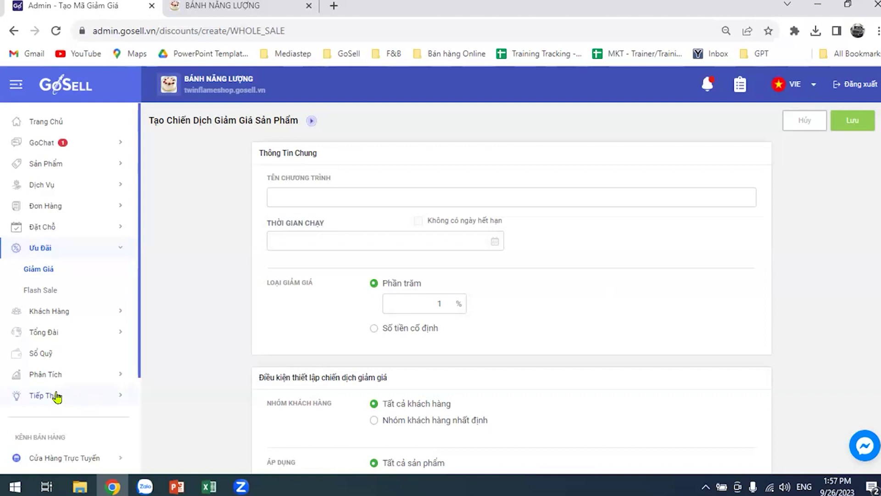
Review the Flash Sale campaign list under Ưu Đãi and view the Flash Sale section on the BÁNH NĂNG LƯỢNG storefront
left_click(45, 290)
left_click(470, 296)
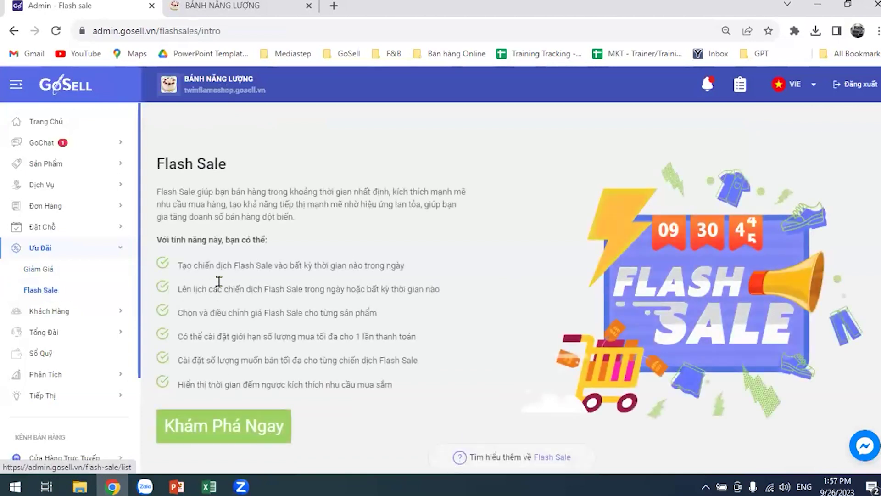
left_click(280, 413)
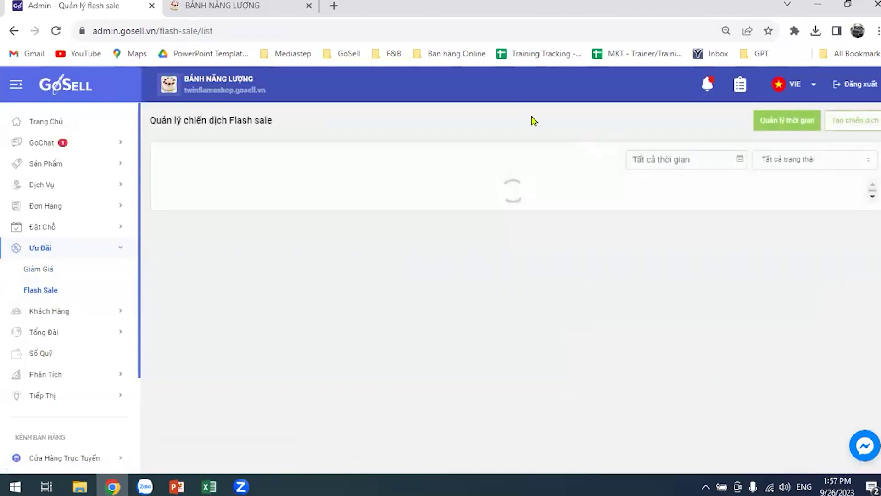
scroll(512, 288, "down", 1)
scroll(513, 288, "up", 1)
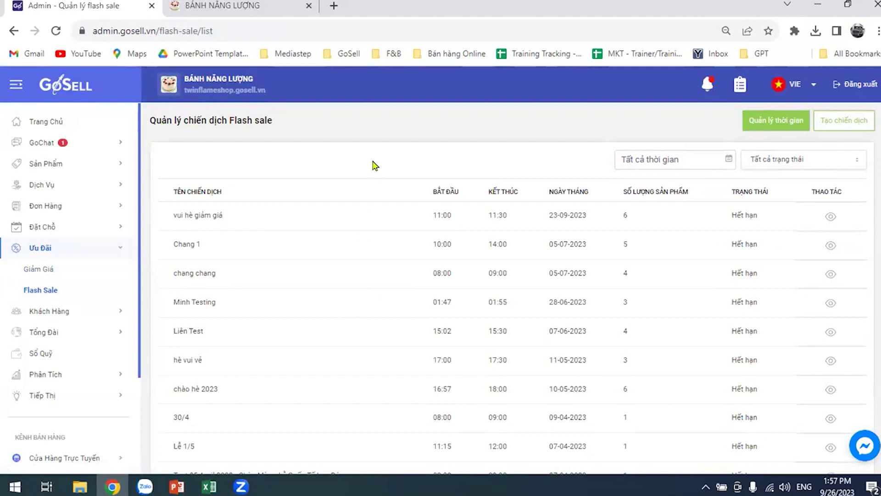
left_click(229, 5)
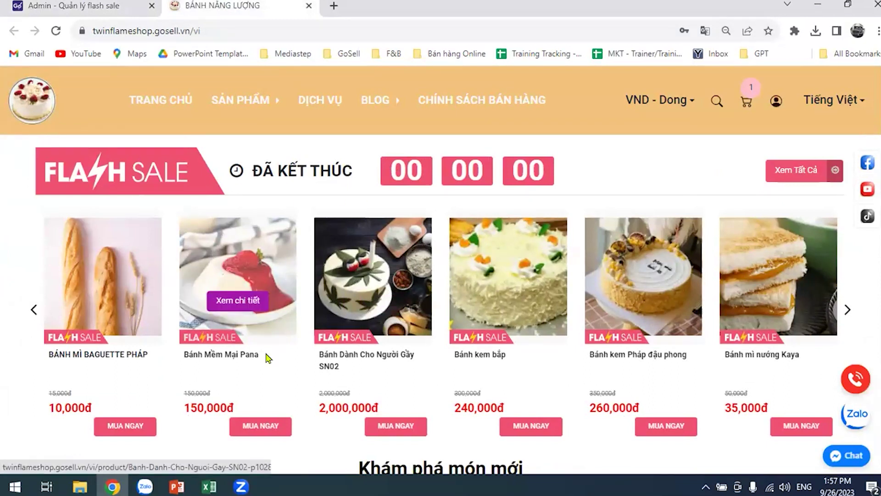
Review the Flash Sale campaign list alongside the Flash Sale section on the BÁNH NĂNG LƯỢNG storefront
key("ctrl+shift+Tab")
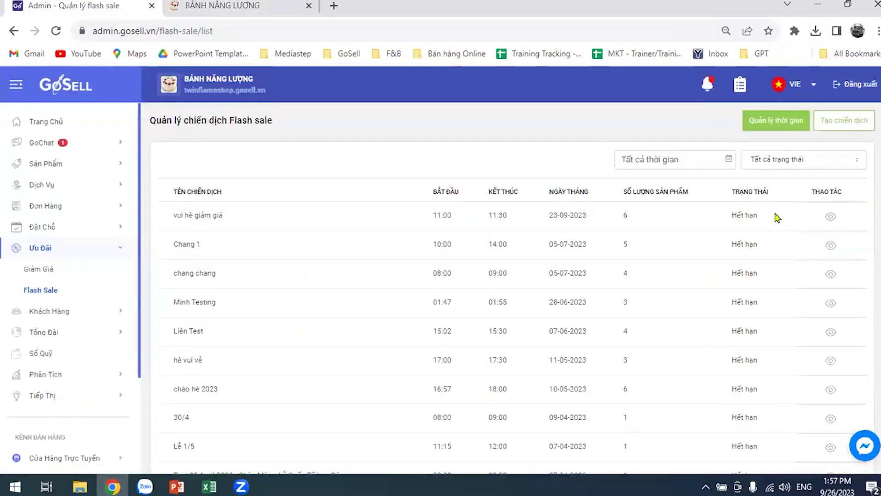
left_click(846, 125)
left_click(229, 5)
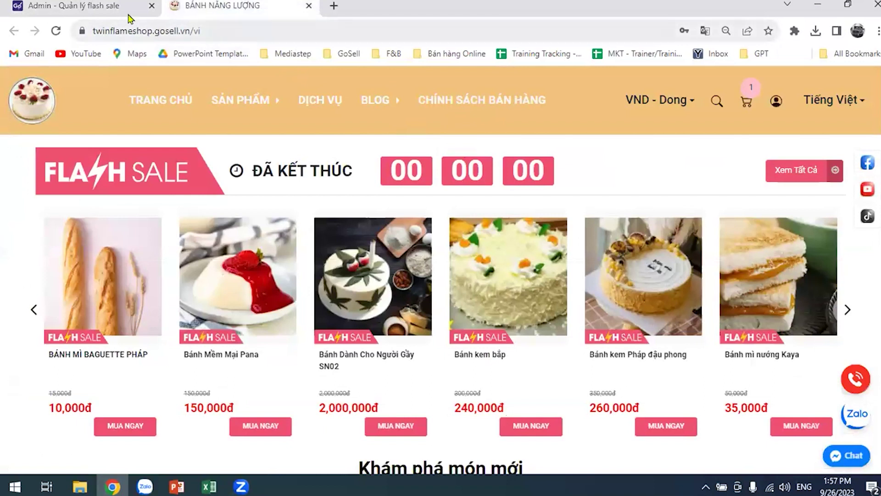
left_click(49, 2)
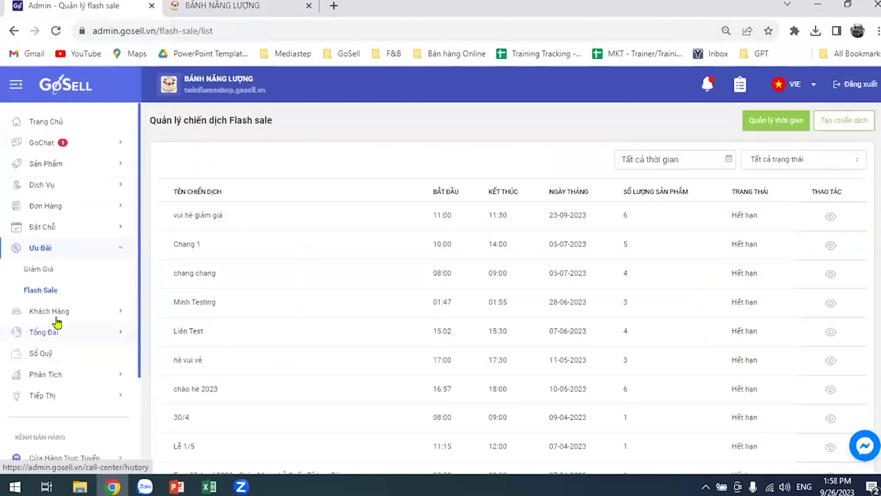
Open the Chiến Dịch Email list under Tiếp Thị and start a new email campaign
scroll(53, 313, "down", 1)
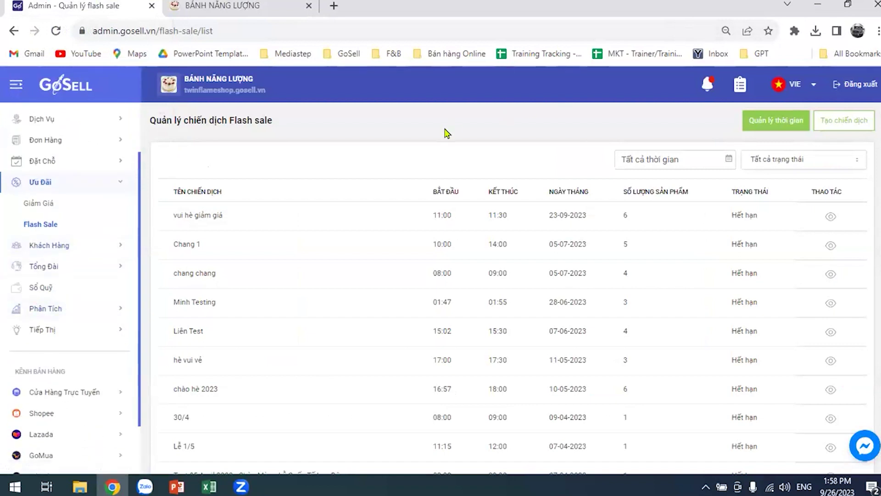
left_click(55, 331)
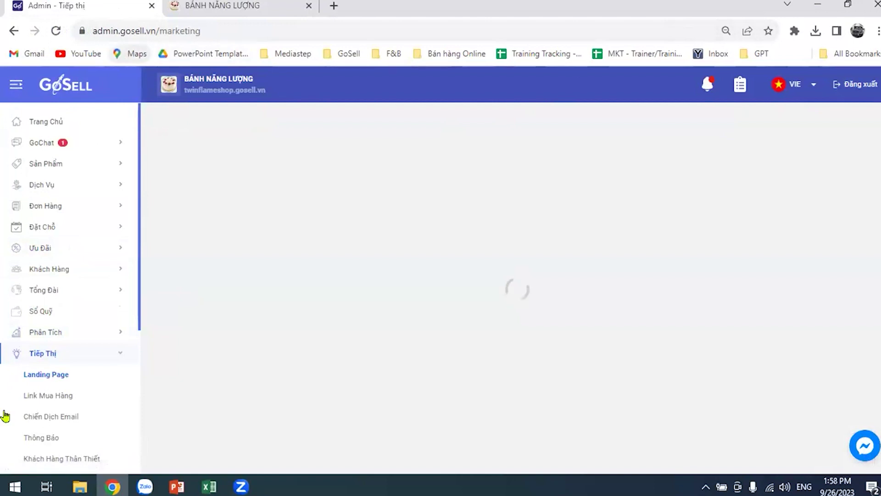
scroll(70, 392, "down", 3)
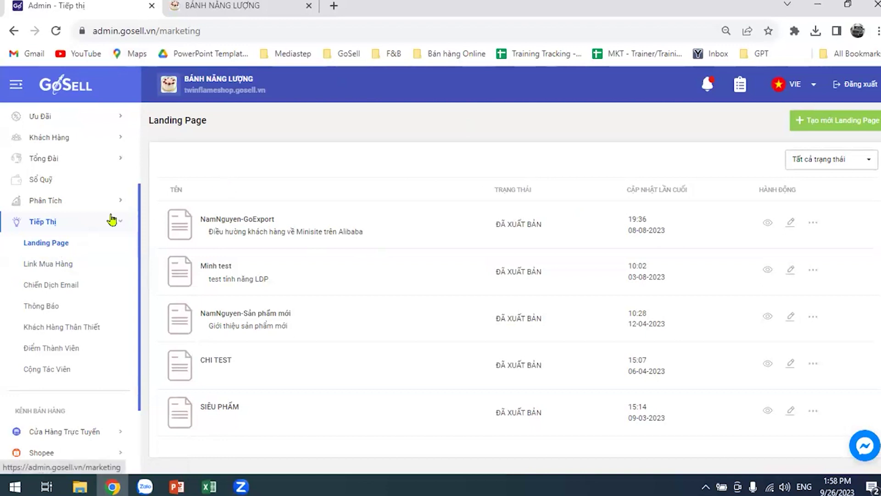
left_click(67, 291)
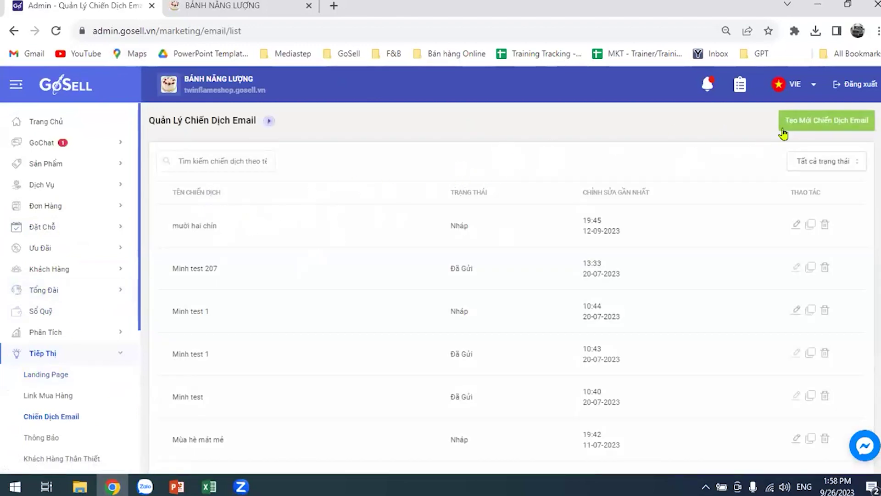
left_click(798, 124)
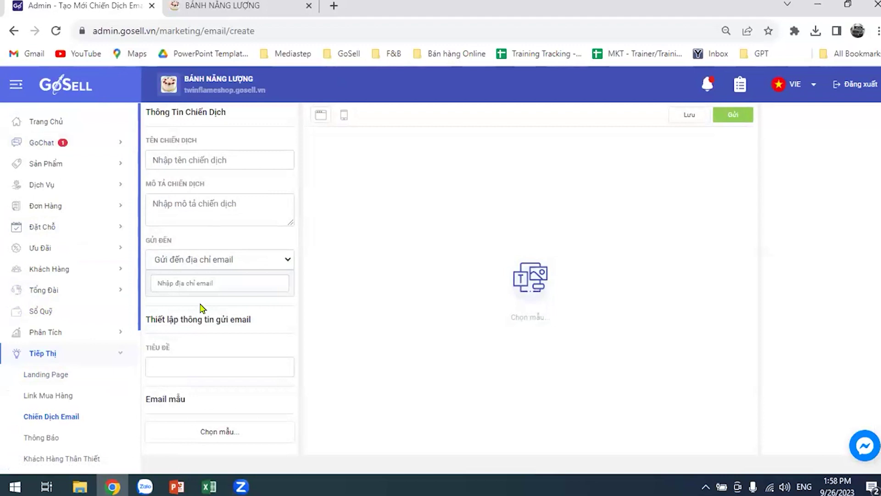
Name the email campaign Hai Sáu Chín
left_click(222, 160)
type("Ha")
type("i Saus")
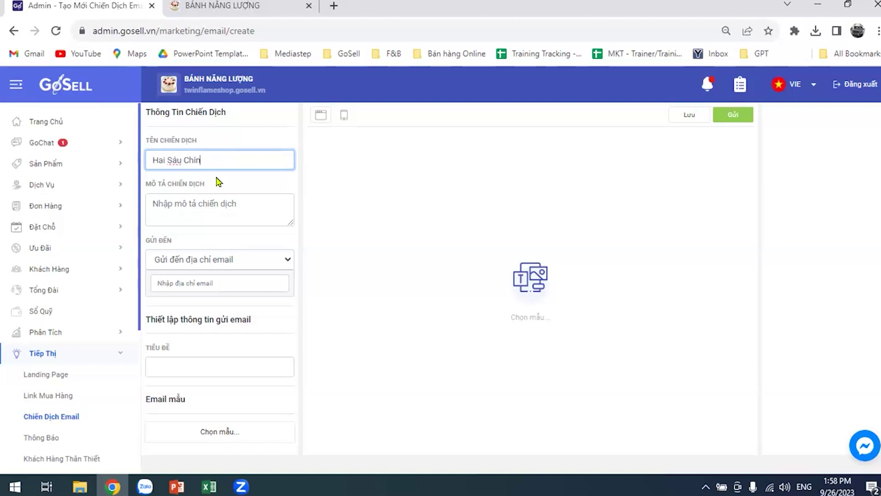
Set the campaign recipients to a customer group, search for "4 triệu" and add the group Nhóm mua hơn 4 triệu
left_click(277, 266)
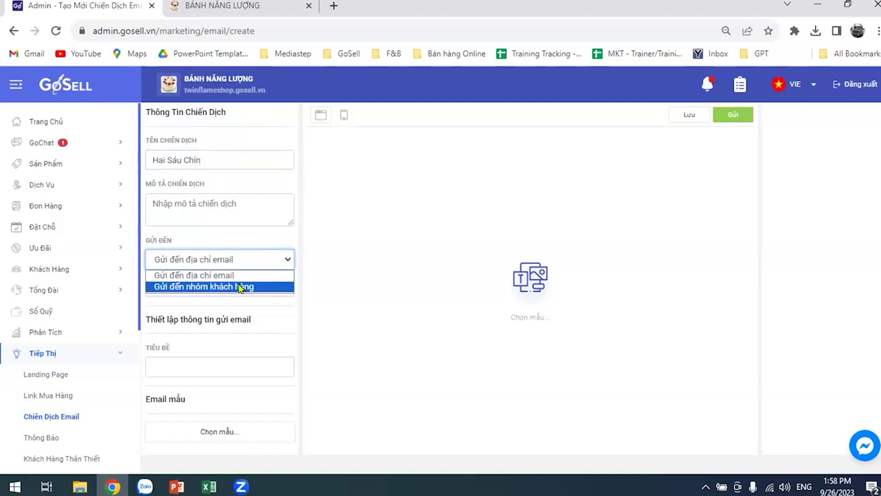
left_click(240, 287)
left_click(230, 284)
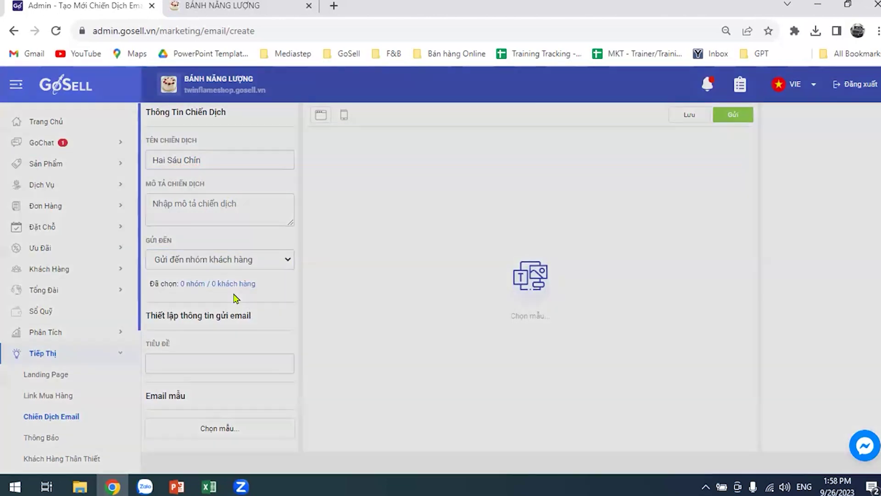
left_click(356, 143)
type("4 tr")
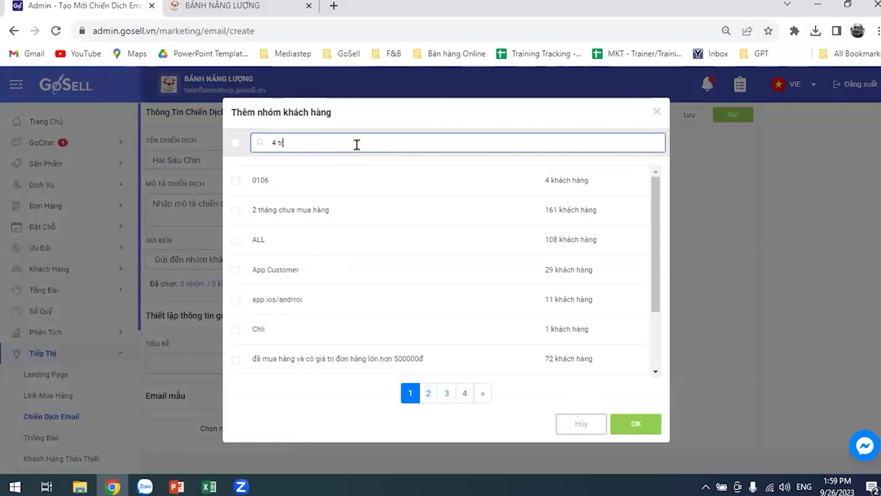
type("ieu")
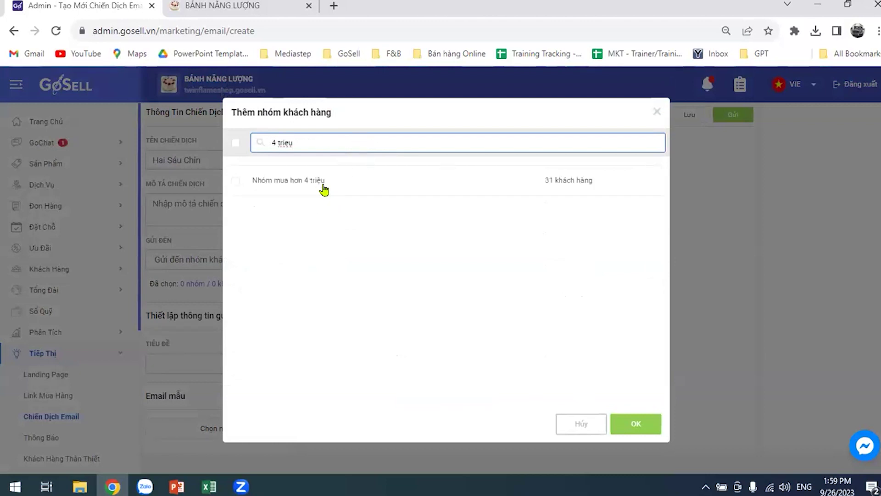
left_click(323, 186)
left_click(627, 422)
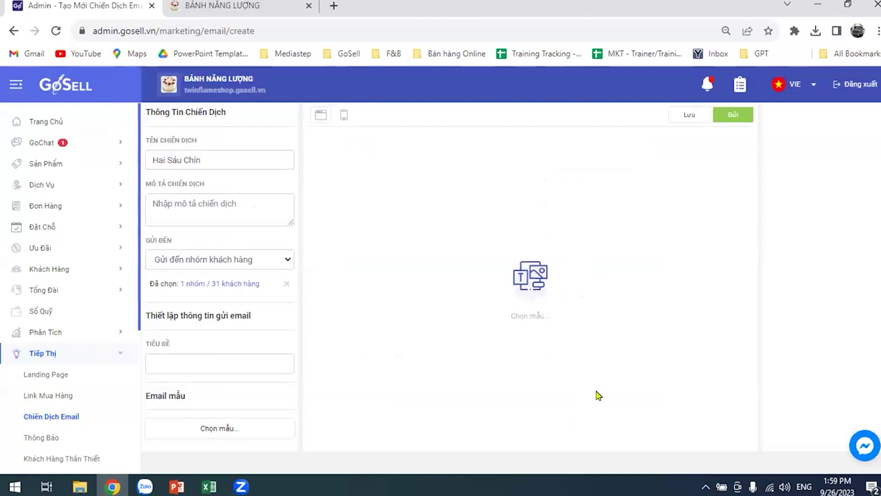
Set the email title to Test and apply the template Email chào mừng cửa hàng đồ gia dụng
left_click(246, 356)
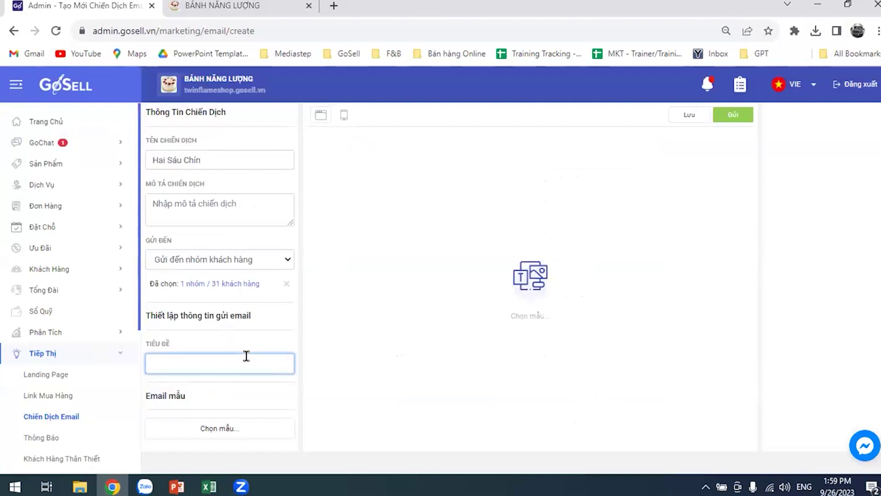
left_click(256, 420)
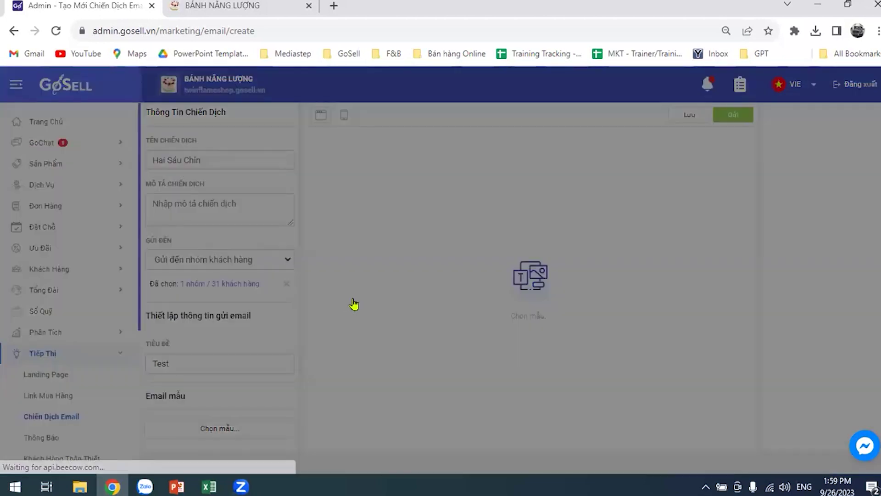
left_click(485, 184)
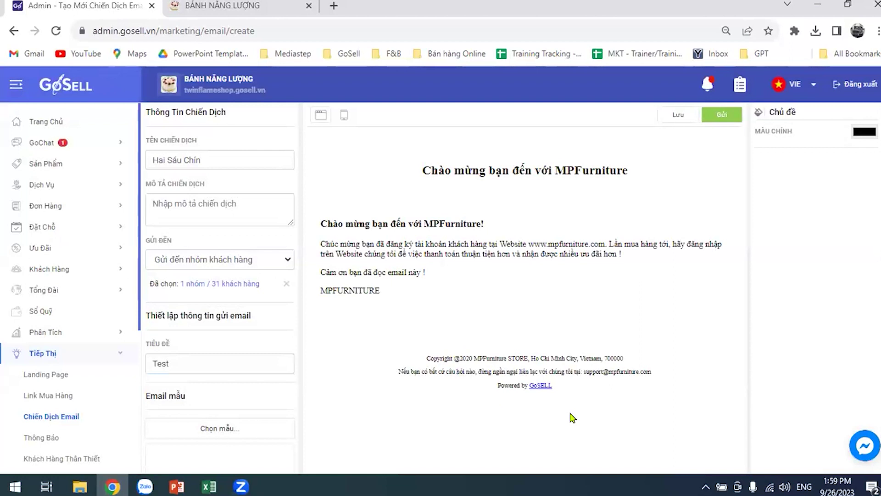
Look over the email template preview and the other templates on offer, keeping the current template
scroll(635, 344, "down", 1)
scroll(649, 330, "up", 1)
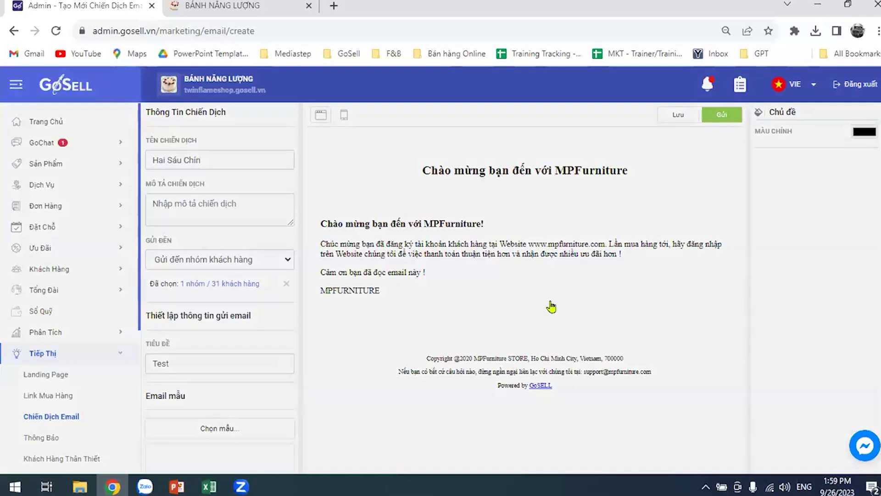
left_click(551, 307)
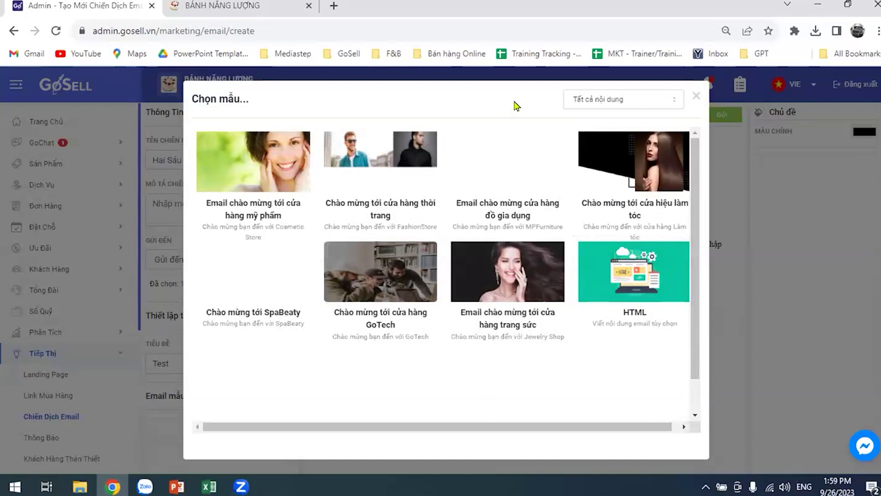
left_click(696, 99)
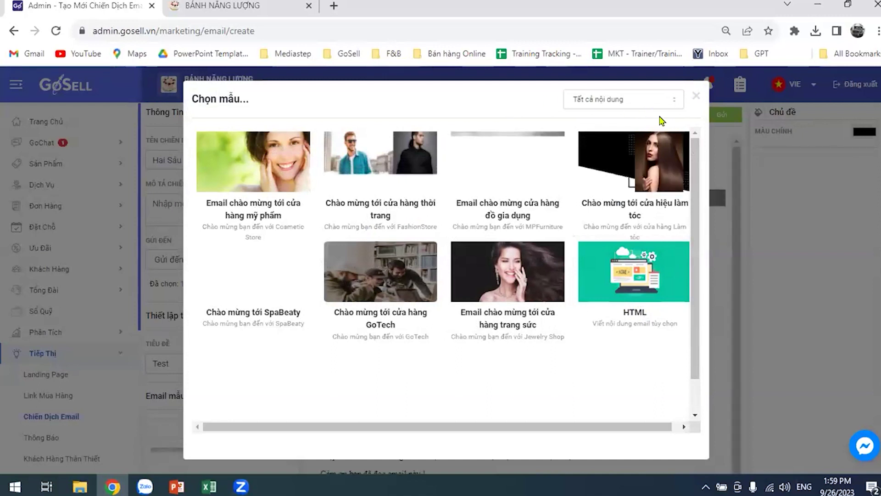
Examine the full MPFurniture email preview, from its logo and banner image to the body text and footer
scroll(591, 329, "down", 2)
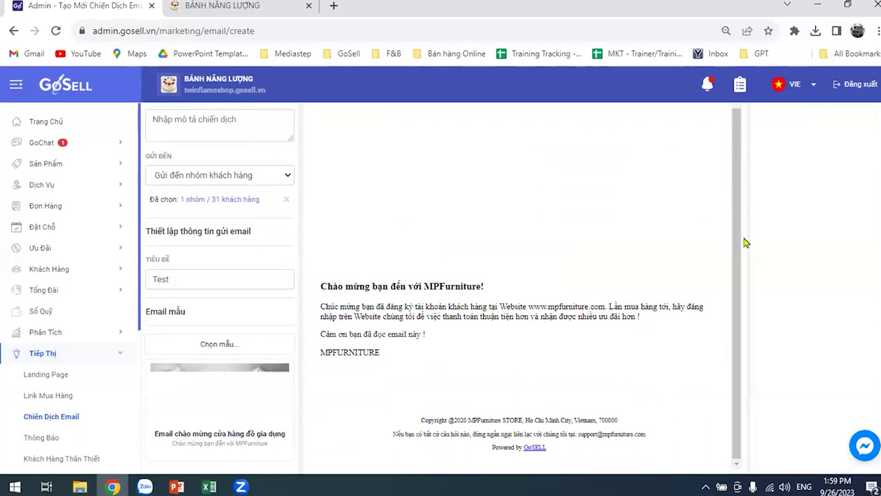
scroll(725, 239, "up", 2)
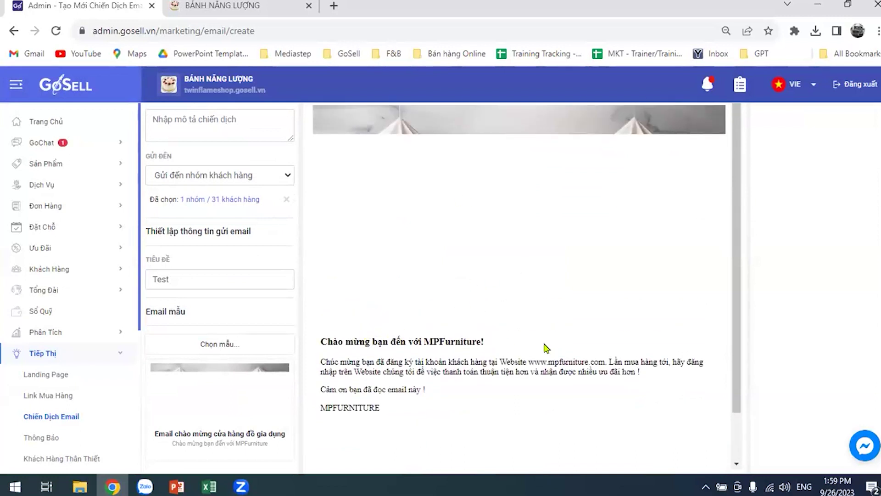
scroll(546, 347, "up", 3)
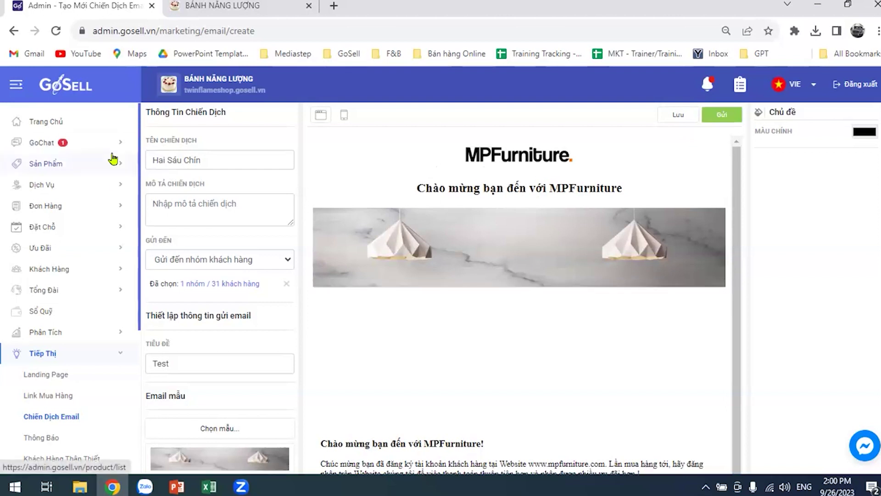
scroll(578, 297, "down", 2)
scroll(578, 303, "down", 2)
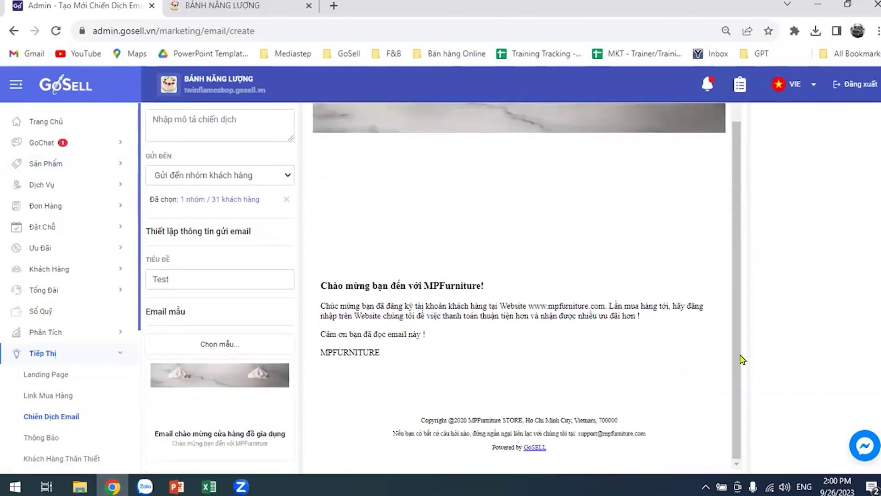
scroll(610, 289, "up", 2)
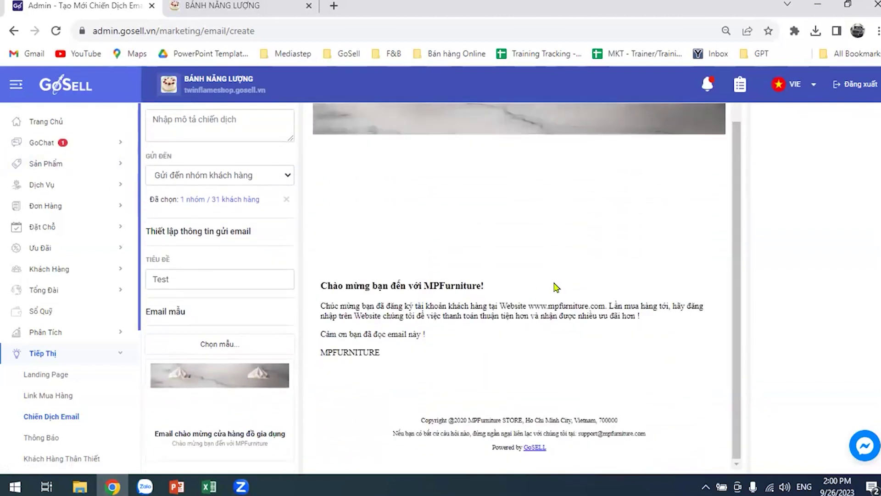
scroll(724, 302, "down", 1)
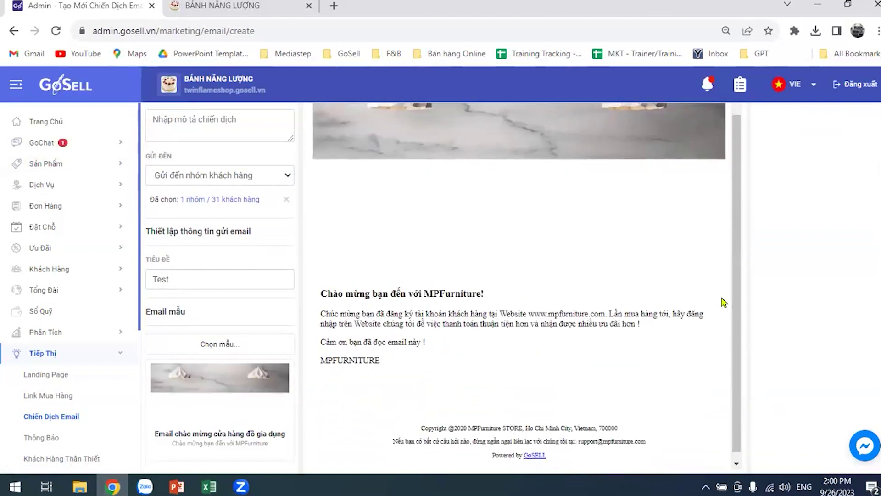
scroll(721, 297, "up", 1)
scroll(719, 297, "down", 1)
scroll(718, 298, "down", 1)
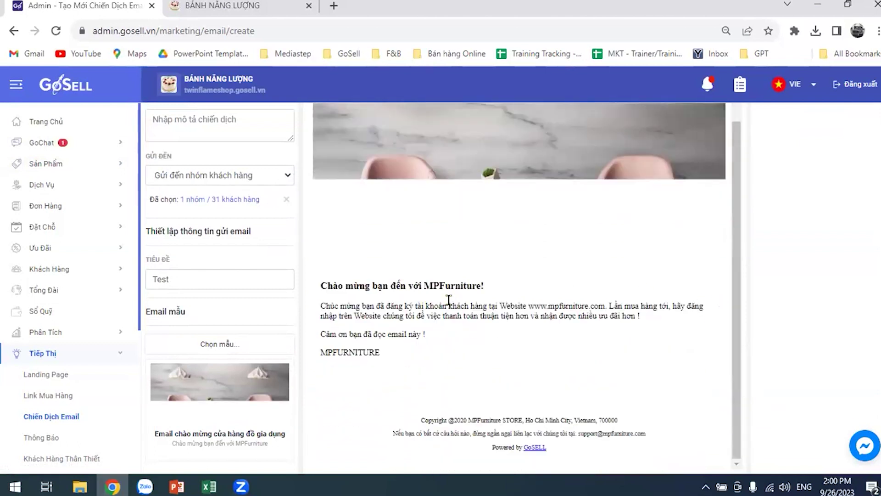
scroll(678, 364, "up", 2)
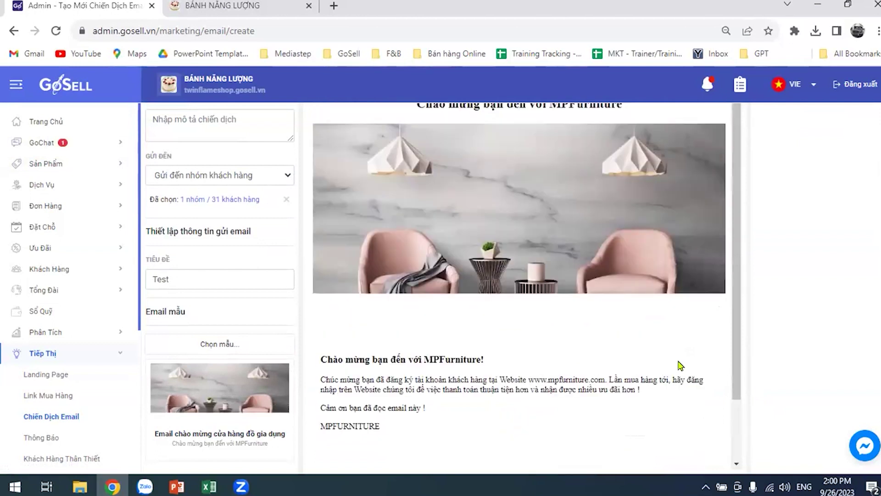
scroll(679, 202, "up", 2)
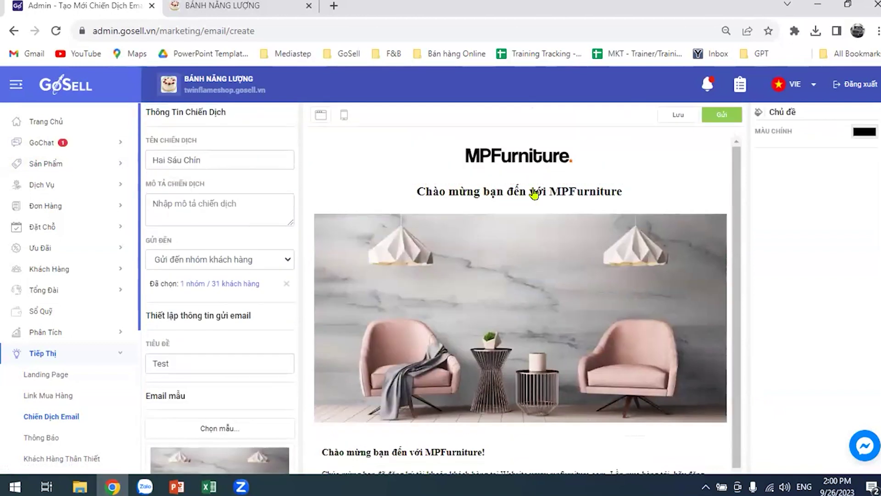
Shorten the email's main heading to "Chào mừng bạn"
left_click(532, 193)
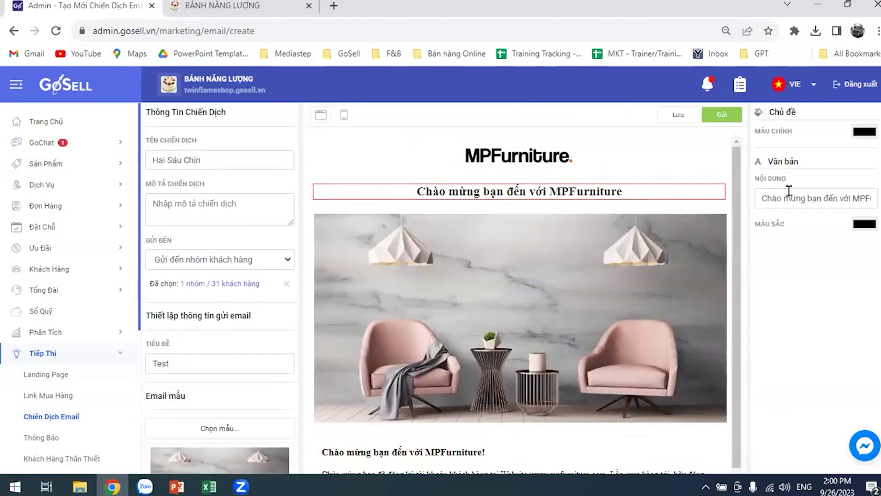
left_click_drag(822, 198, 874, 198)
key("BackSpace")
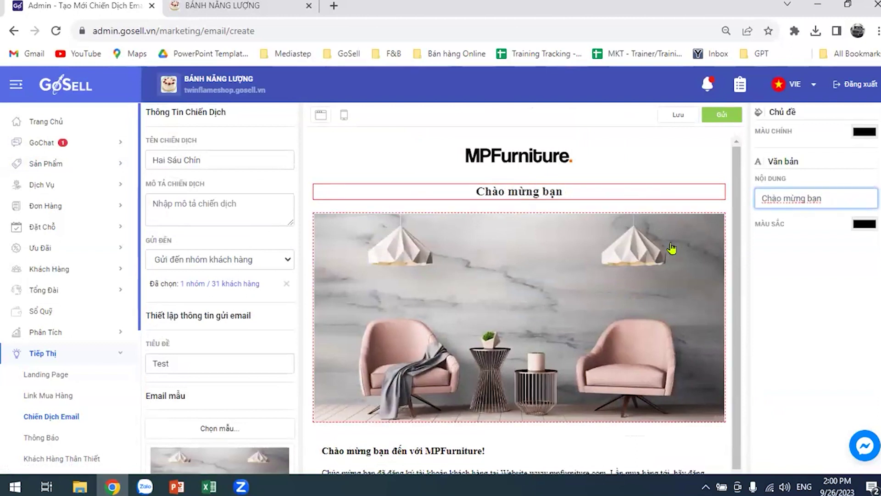
left_click(809, 287)
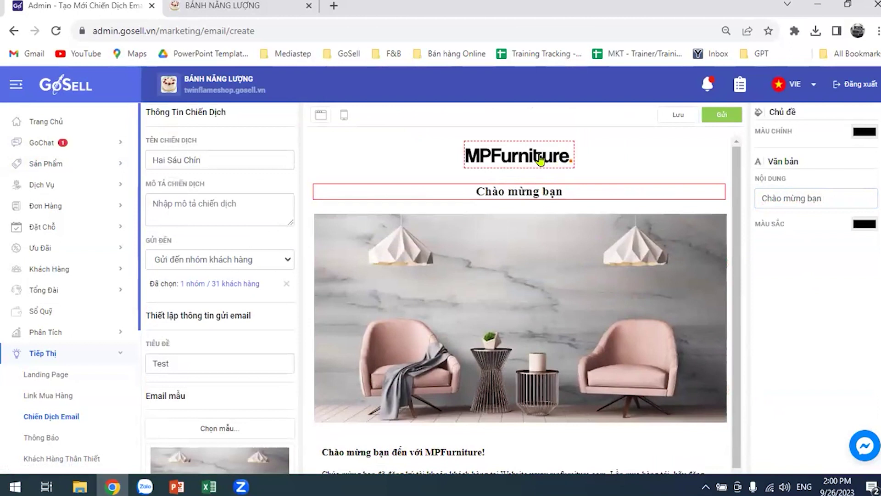
left_click(519, 155)
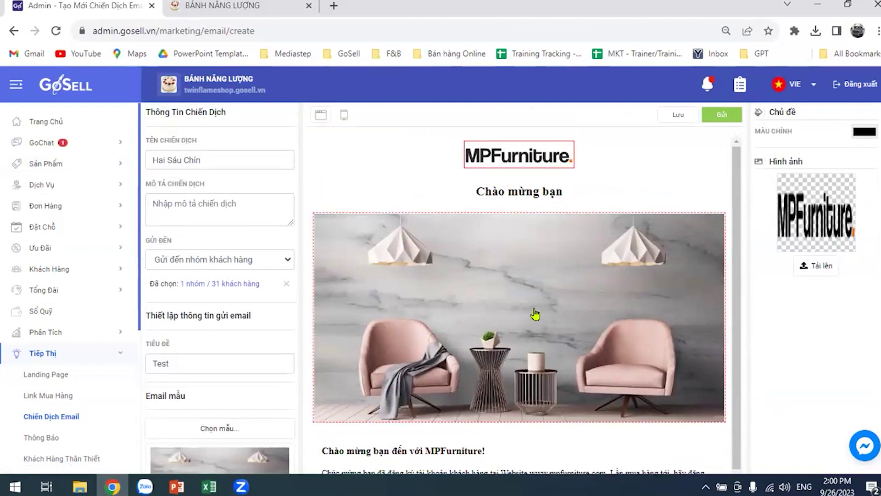
scroll(535, 312, "down", 5)
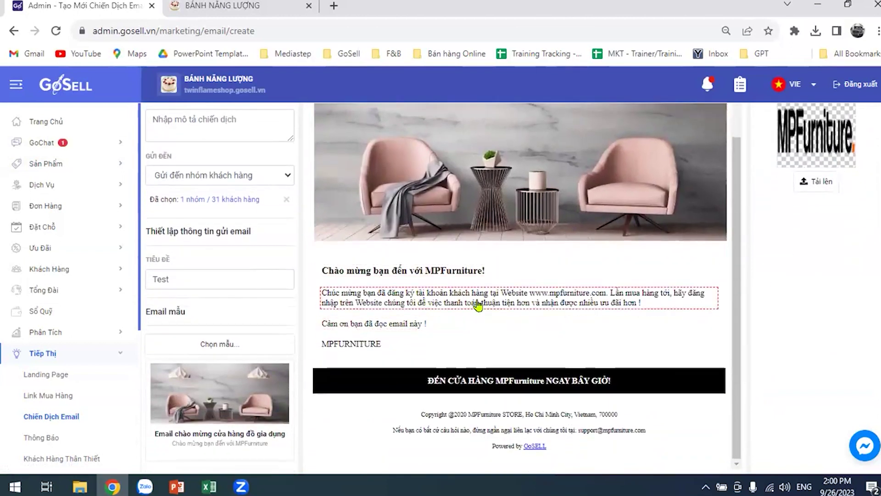
left_click(523, 382)
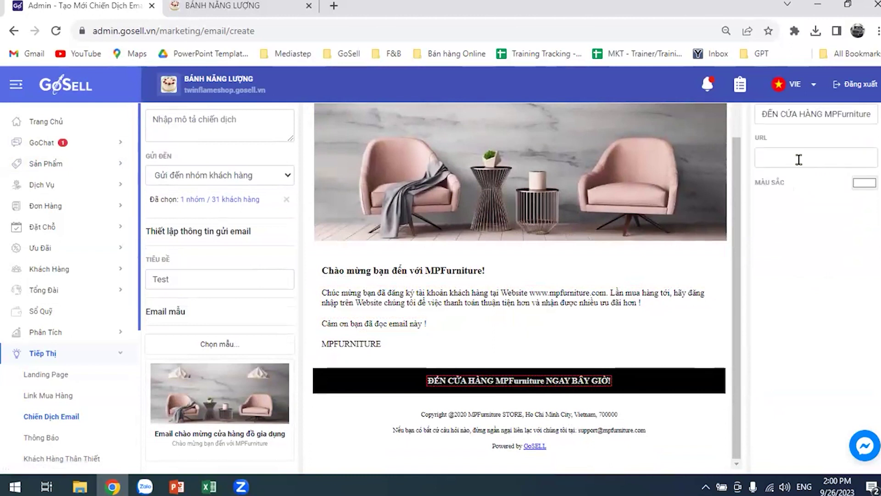
left_click(259, 6)
left_click(296, 31)
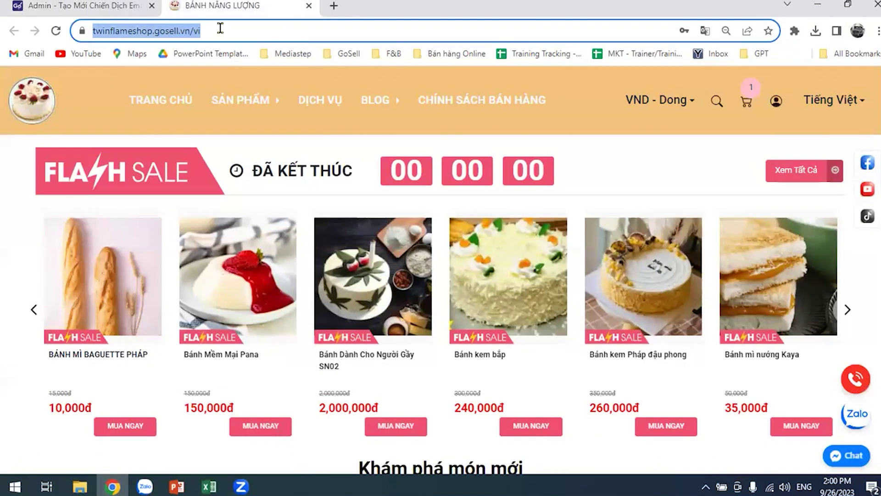
left_click(114, 6)
left_click(787, 154)
type("https://twinflameshop.gosell.vn/")
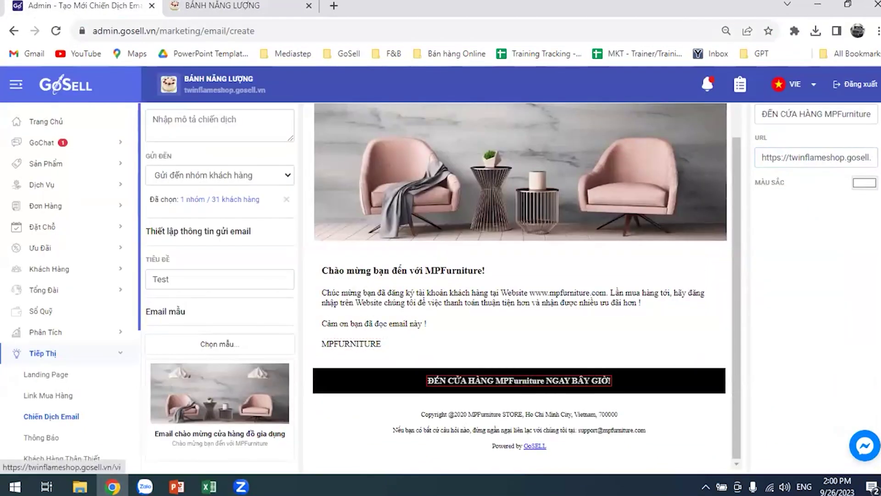
left_click(248, 3)
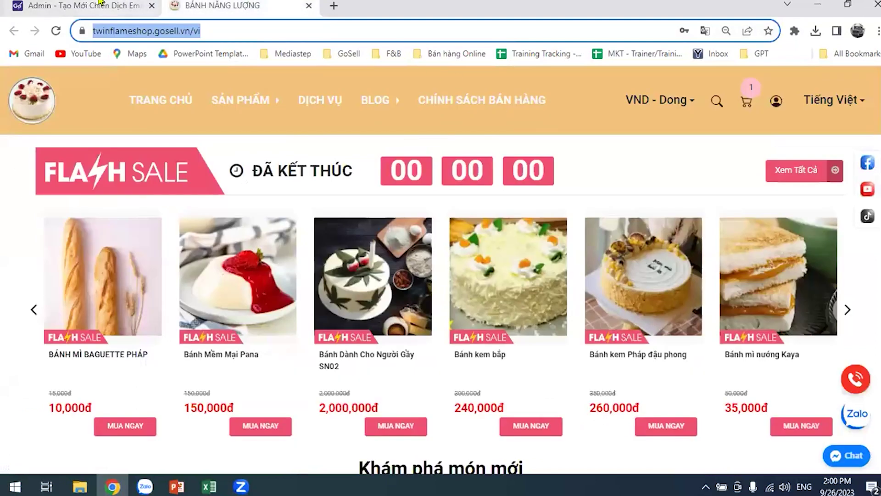
left_click(143, 5)
scroll(796, 275, "up", 2)
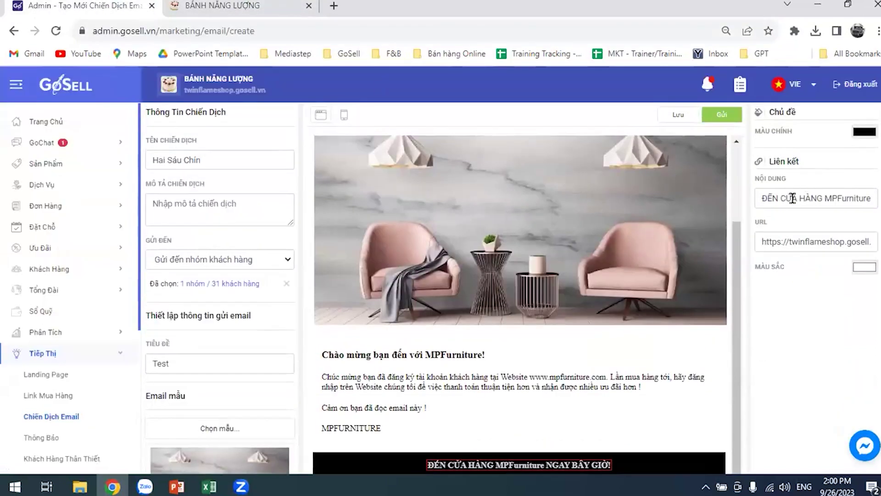
scroll(468, 351, "down", 2)
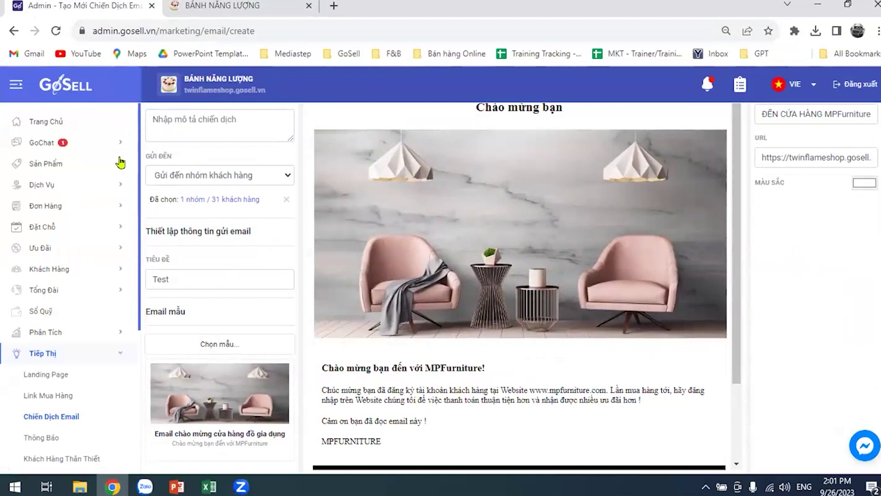
Go to Thông Báo under Tiếp Thị and start creating a new app notification campaign
scroll(68, 350, "down", 3)
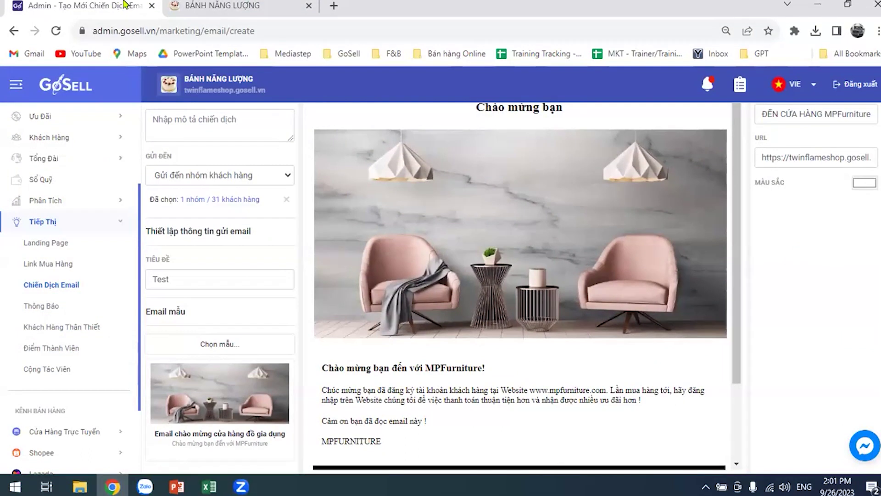
left_click(52, 310)
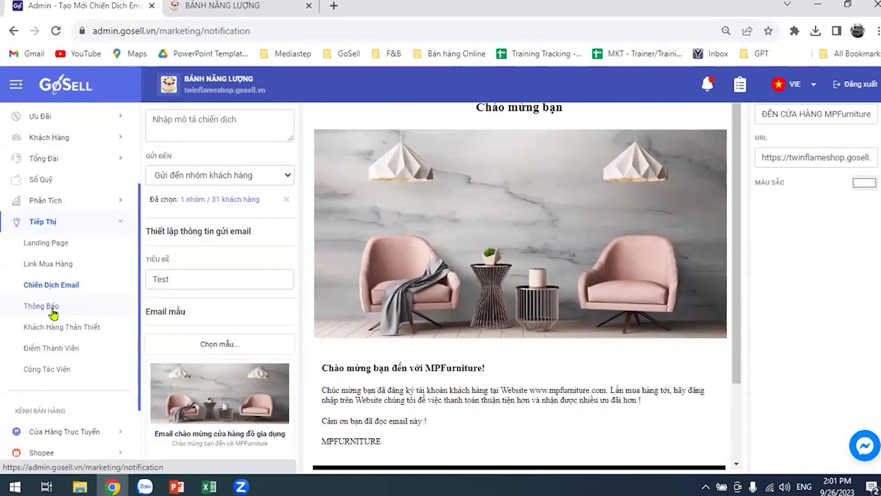
scroll(65, 388, "down", 2)
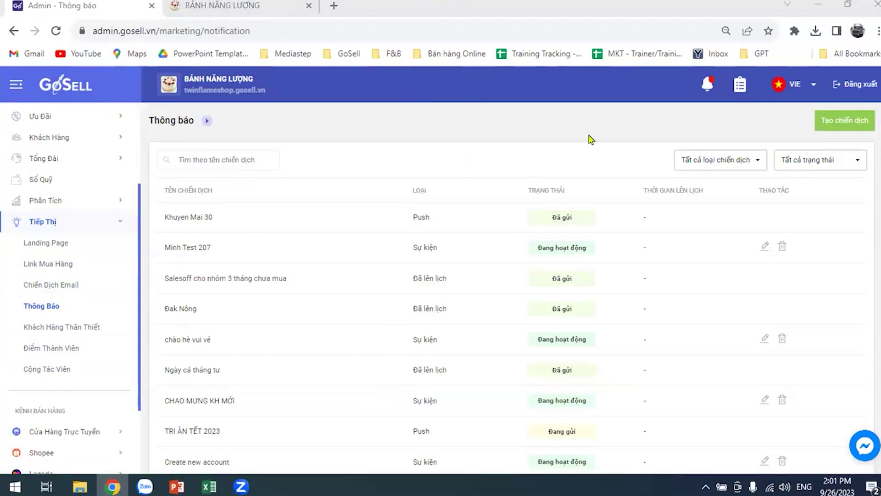
left_click(845, 120)
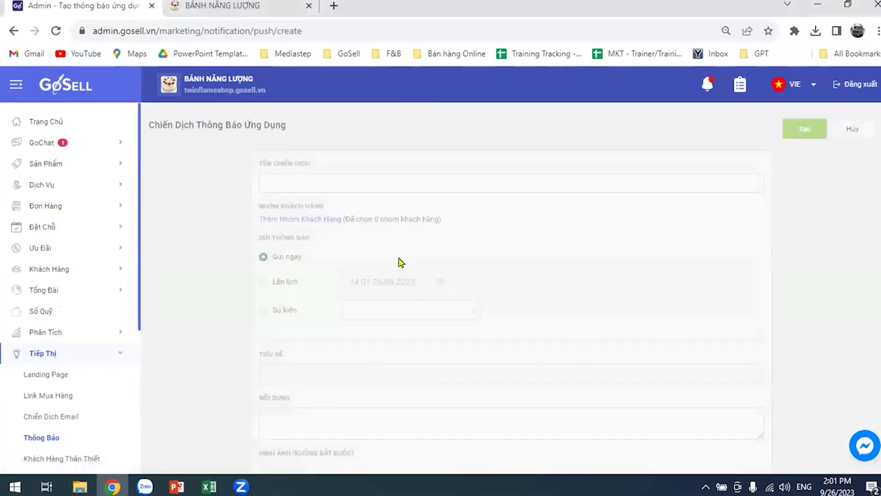
Set the notification to be sent on the event Sinh nhật and check the other event options and remaining form fields
scroll(575, 277, "down", 1)
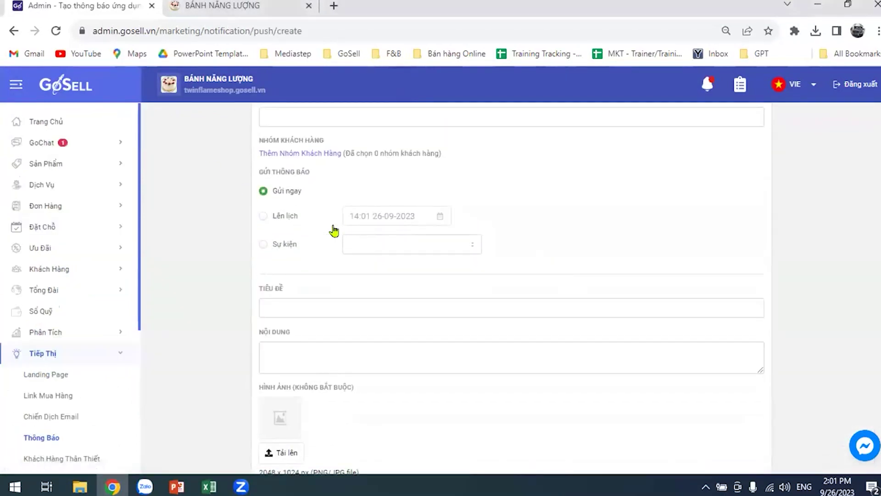
left_click(263, 217)
left_click(262, 245)
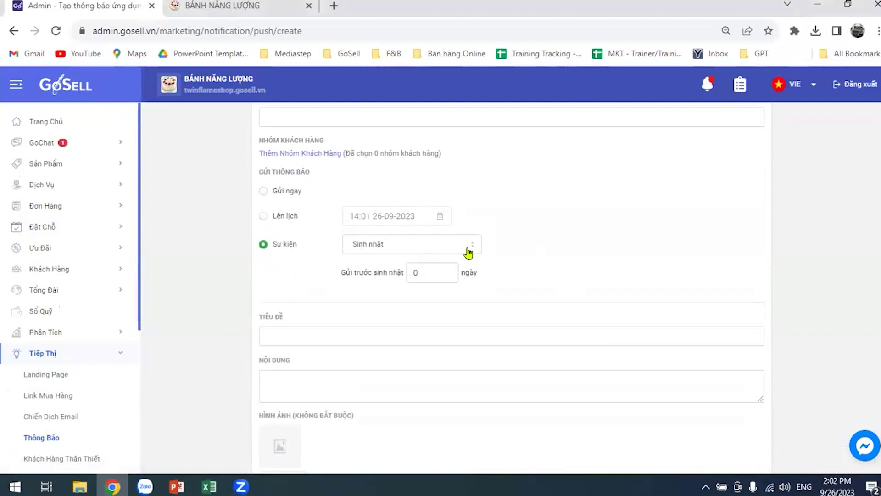
left_click(467, 250)
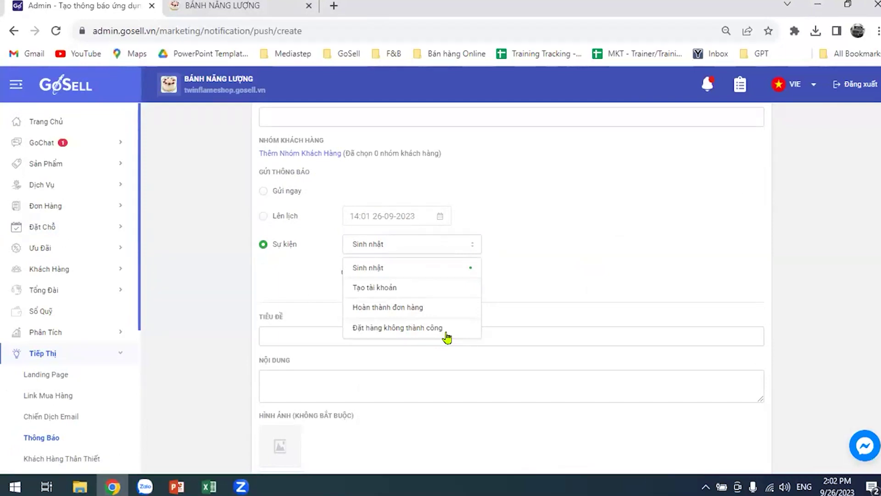
left_click(273, 280)
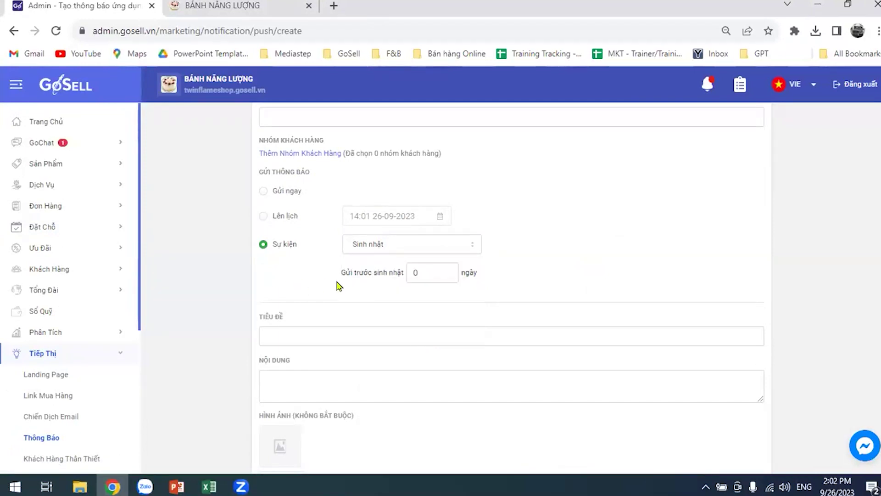
scroll(556, 249, "down", 2)
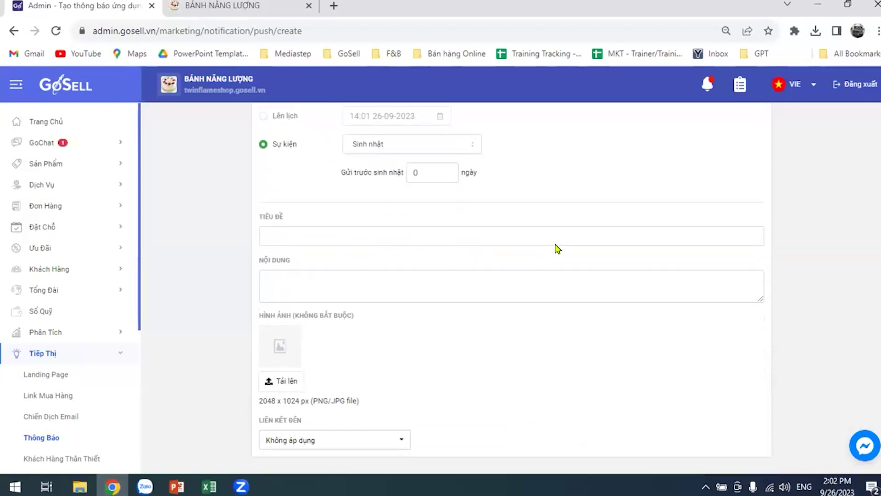
scroll(603, 293, "up", 3)
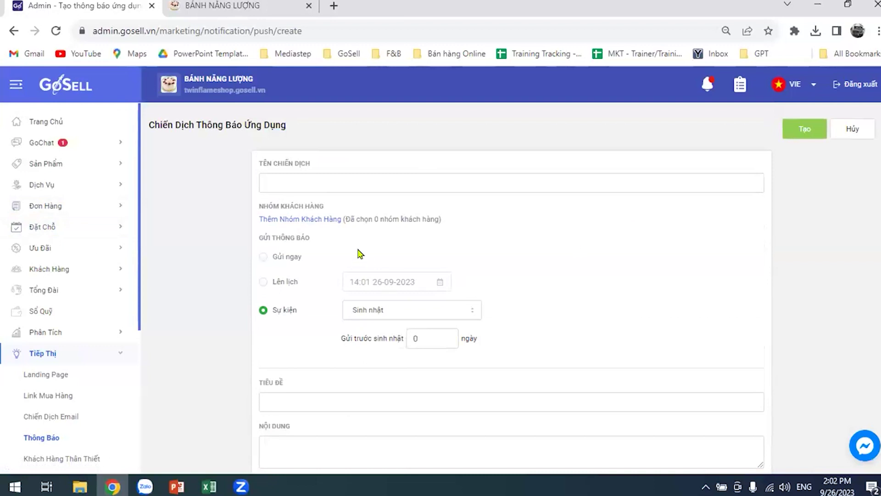
Search for "4 tr" and add the customer group Nhóm mua hơn 4 triệu to the notification campaign
left_click(321, 221)
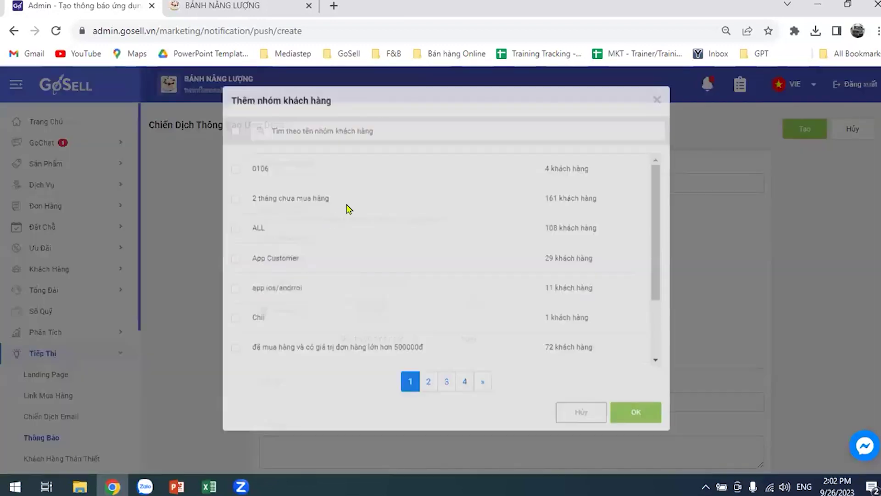
left_click(366, 142)
type("4 tr")
left_click(315, 181)
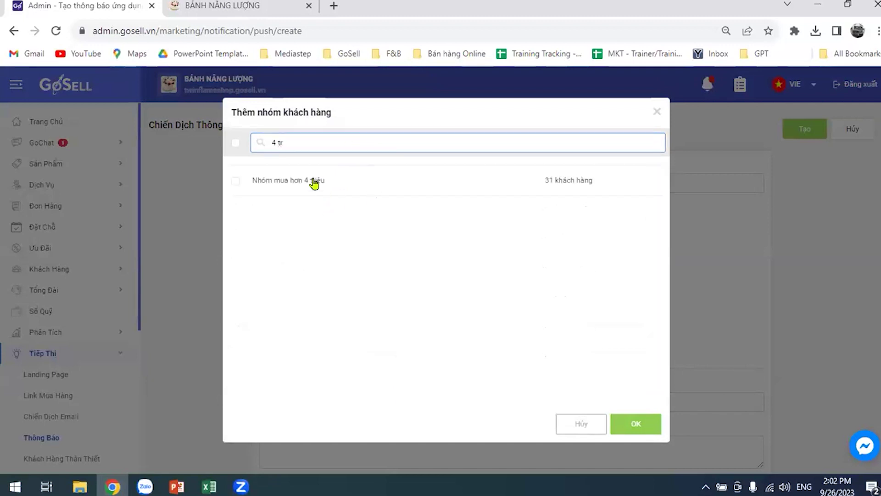
left_click(633, 423)
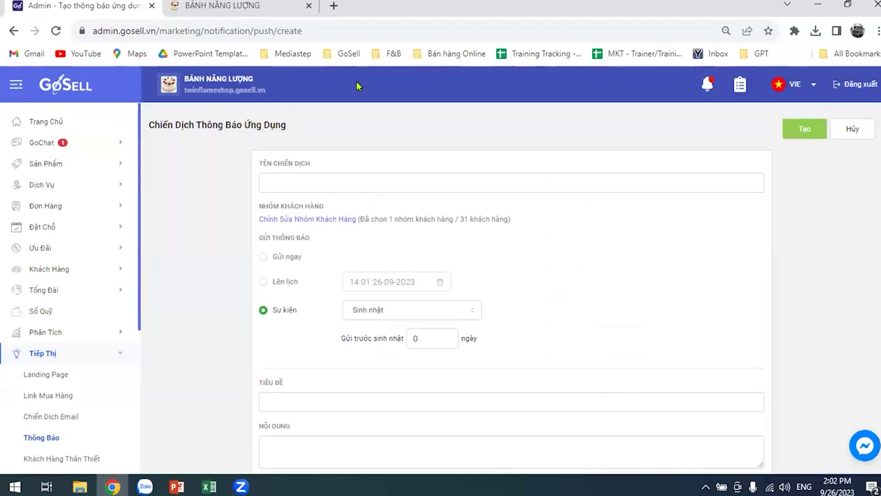
scroll(372, 262, "down", 3)
scroll(372, 262, "up", 1)
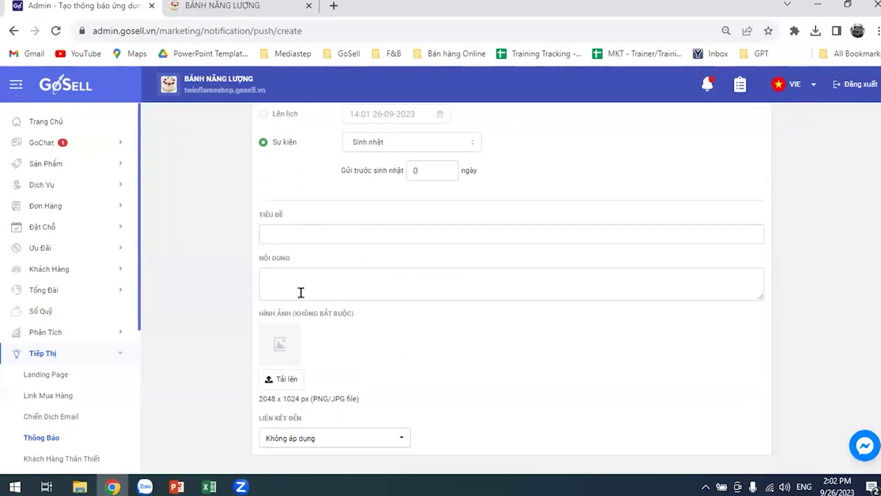
scroll(453, 354, "up", 2)
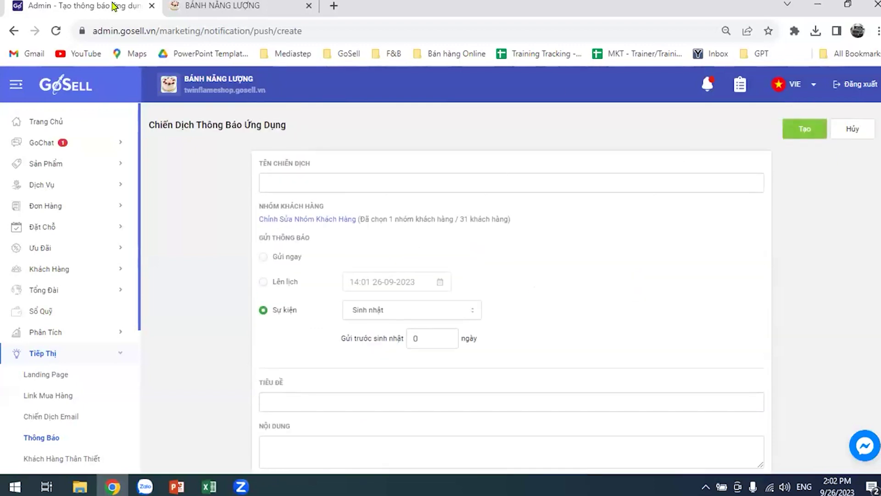
scroll(72, 342, "down", 3)
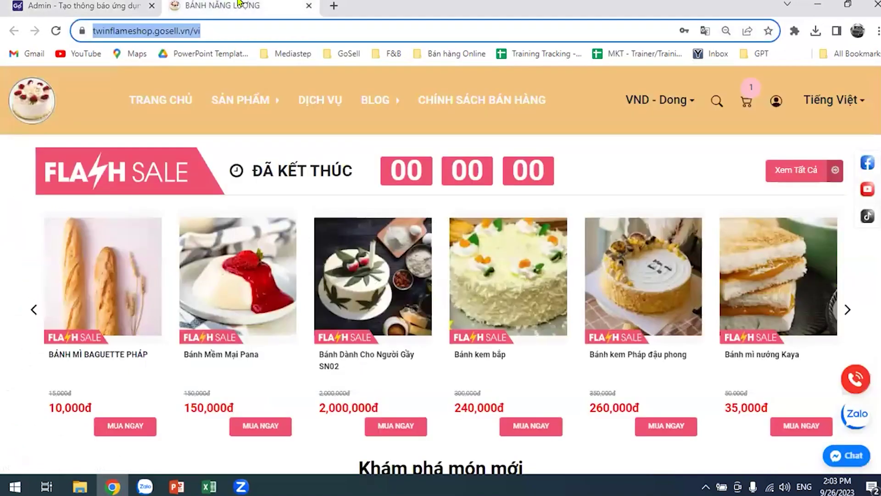
Switch to the BÁNH NĂNG LƯỢNG storefront, log in with the customer account and open its personal page
left_click(231, 6)
left_click(776, 101)
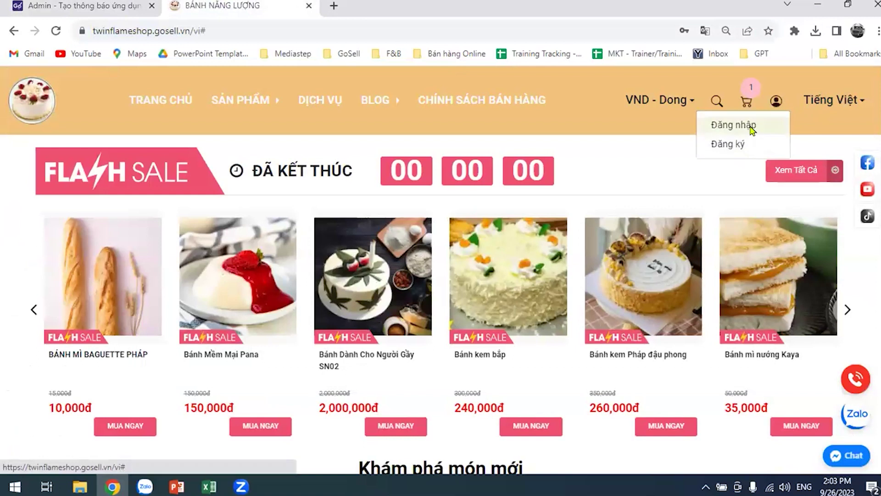
left_click(751, 130)
left_click(435, 385)
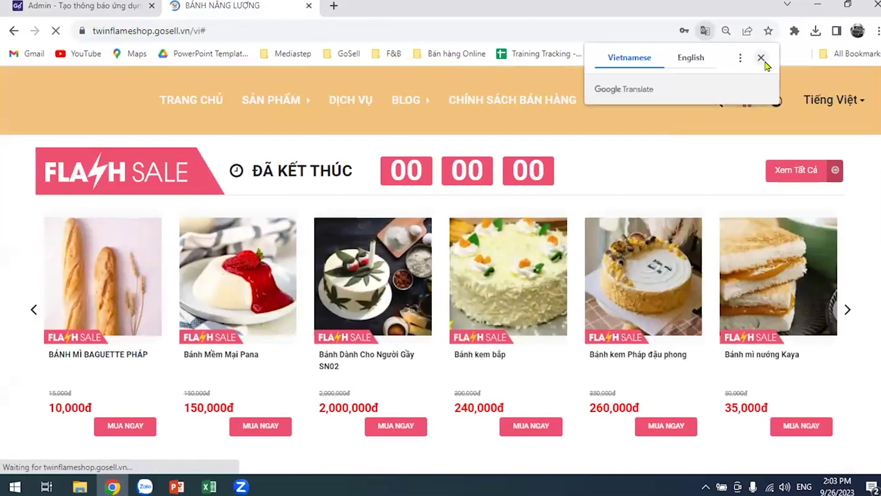
left_click(761, 59)
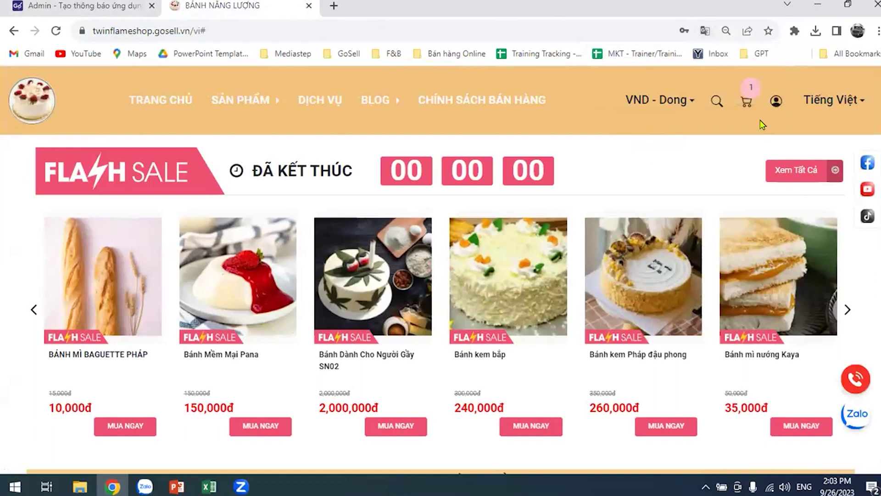
left_click(776, 101)
left_click(746, 132)
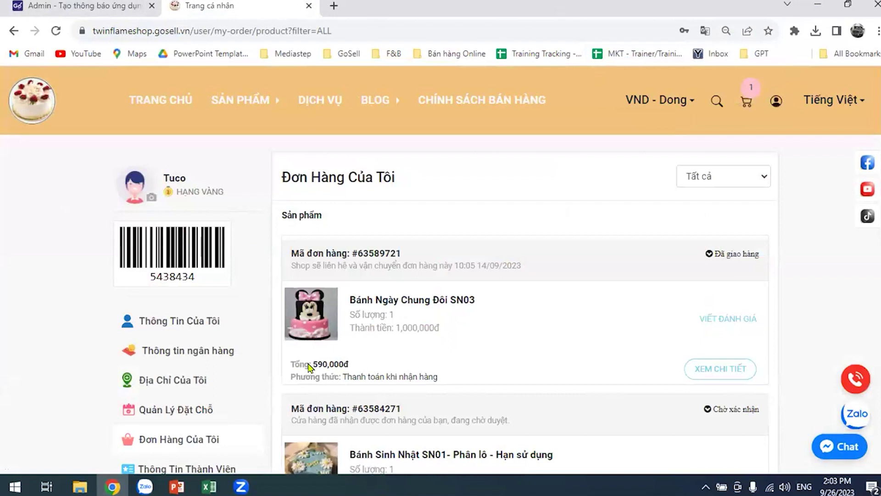
Examine the customer's membership rank, order list and the available sections of the personal page
left_click_drag(178, 185, 246, 197)
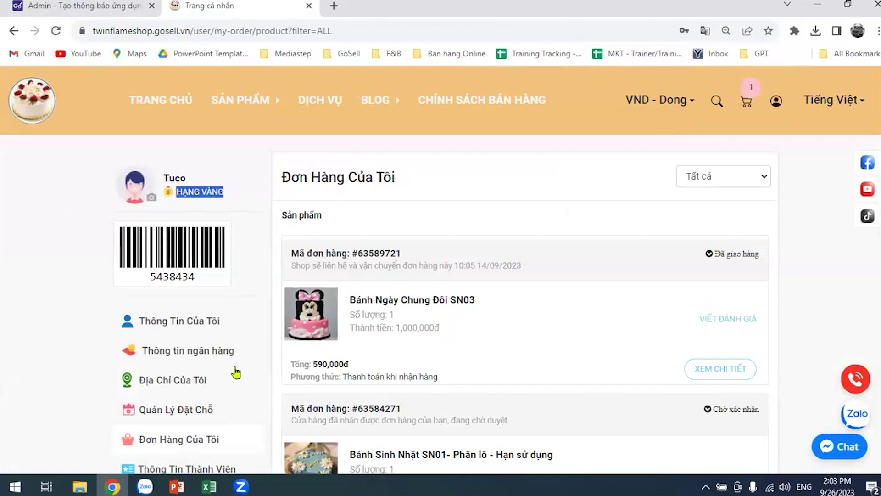
scroll(170, 190, "down", 3)
scroll(169, 191, "up", 3)
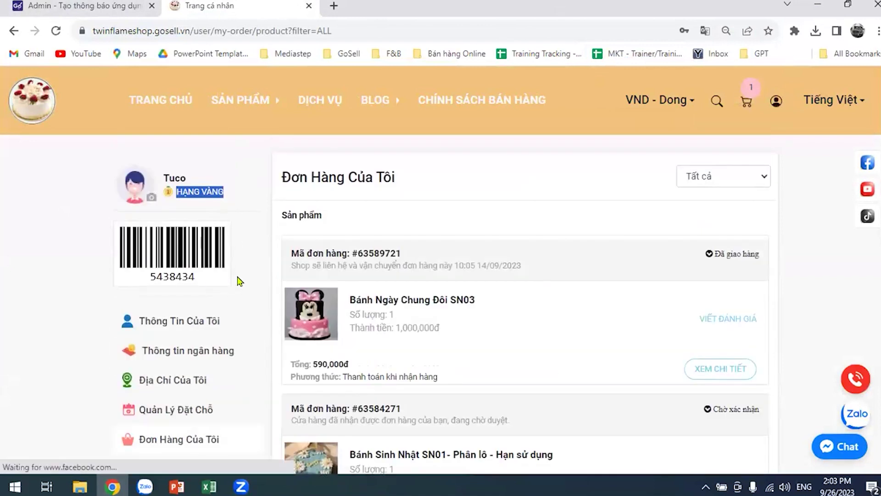
scroll(574, 275, "down", 2)
scroll(574, 274, "down", 2)
scroll(245, 253, "up", 3)
scroll(247, 239, "down", 2)
scroll(247, 226, "down", 2)
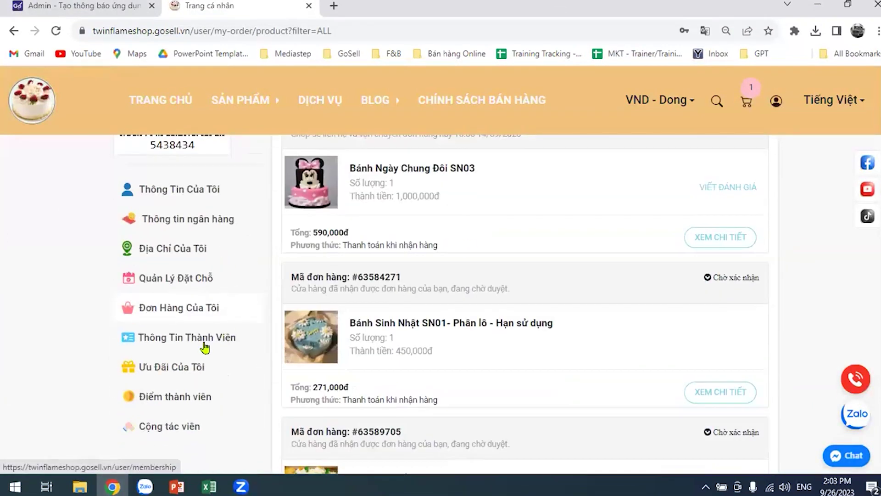
View the customer's unused points on the Điểm thành viên page and open the Ưu Đãi Của Tôi voucher list
left_click(188, 400)
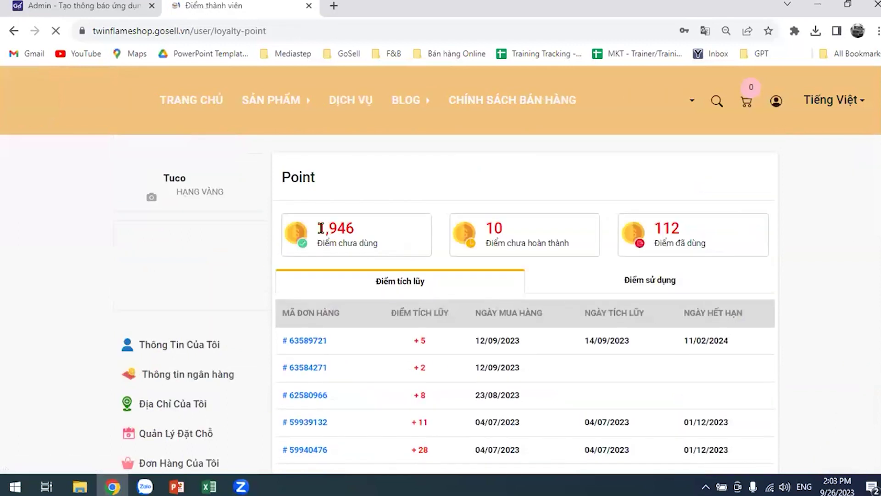
left_click_drag(314, 225, 377, 232)
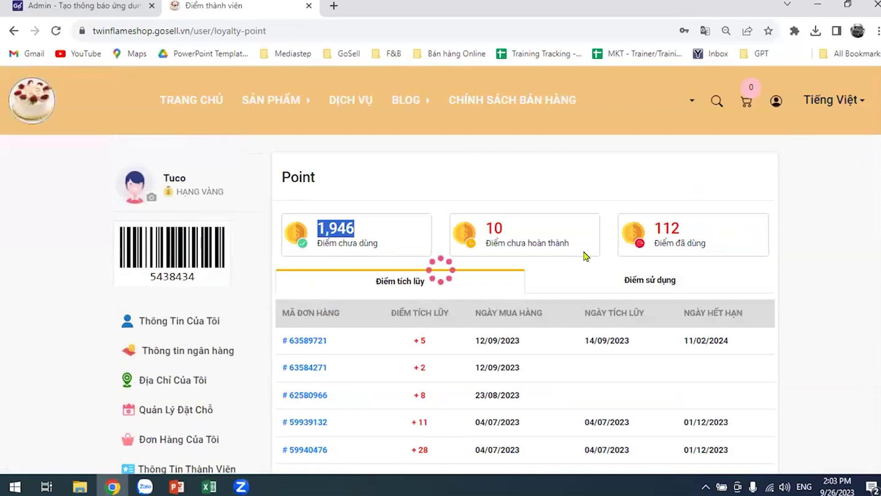
left_click(825, 209)
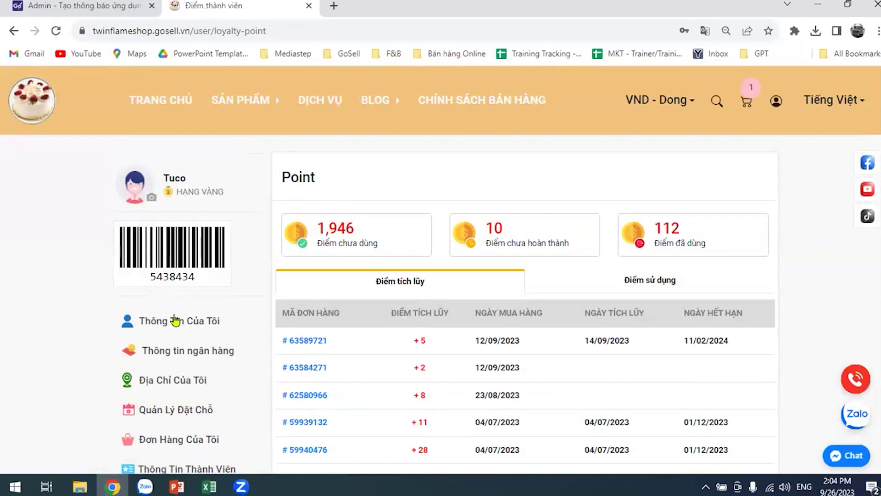
scroll(174, 349, "down", 3)
left_click(177, 370)
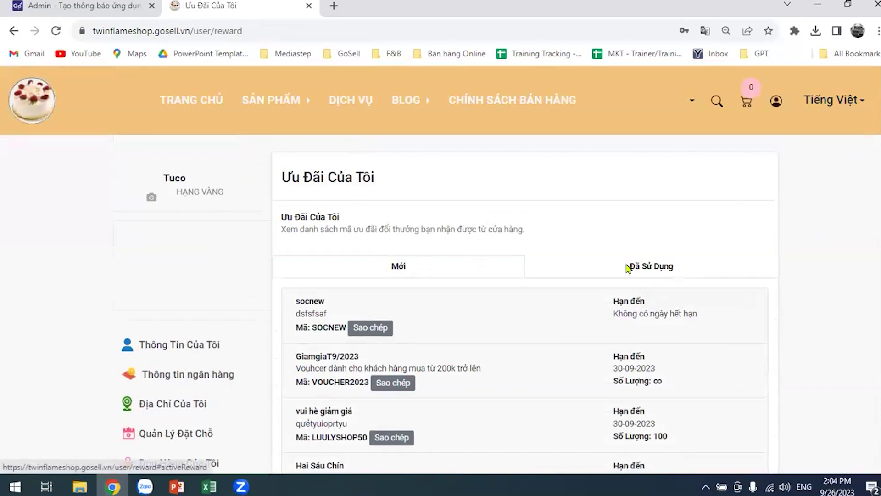
Examine the new vouchers in the Ưu Đãi Của Tôi list, including their codes, expiry dates and quantities
scroll(746, 299, "down", 3)
scroll(755, 306, "up", 3)
scroll(352, 211, "down", 3)
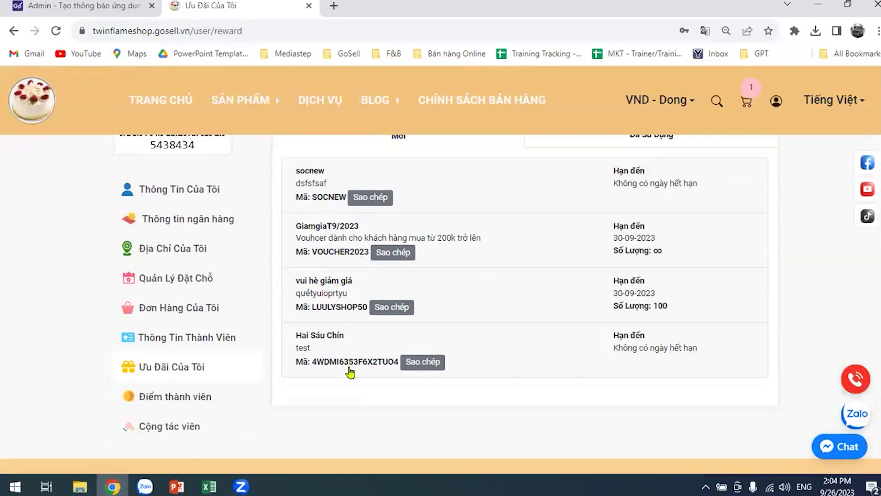
scroll(689, 338, "up", 2)
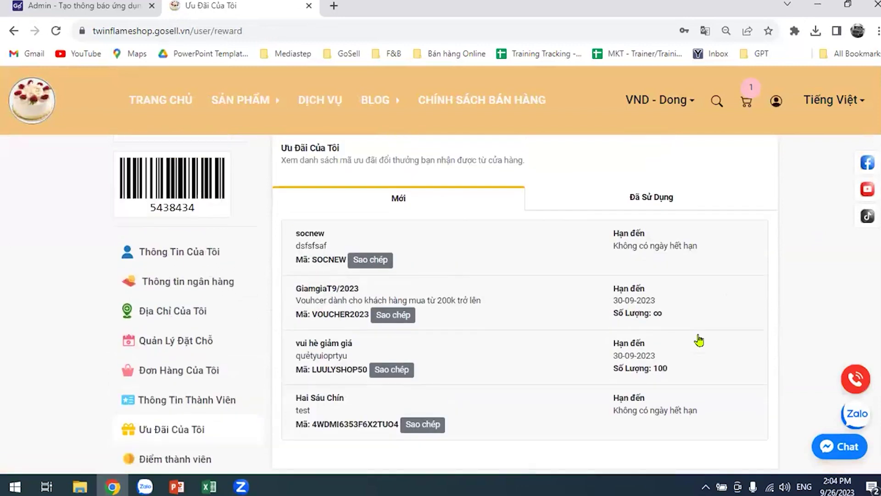
scroll(661, 327, "down", 2)
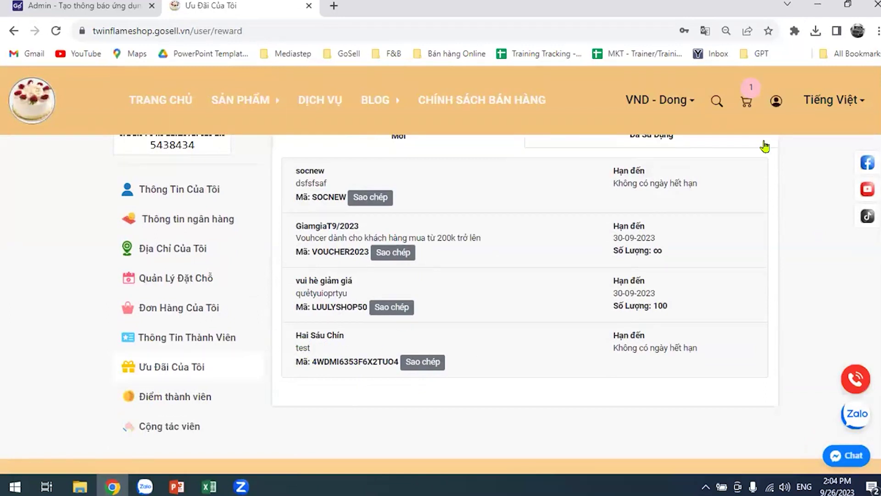
scroll(779, 338, "up", 1)
scroll(338, 230, "down", 1)
scroll(551, 305, "up", 2)
scroll(555, 262, "down", 2)
scroll(468, 342, "up", 2)
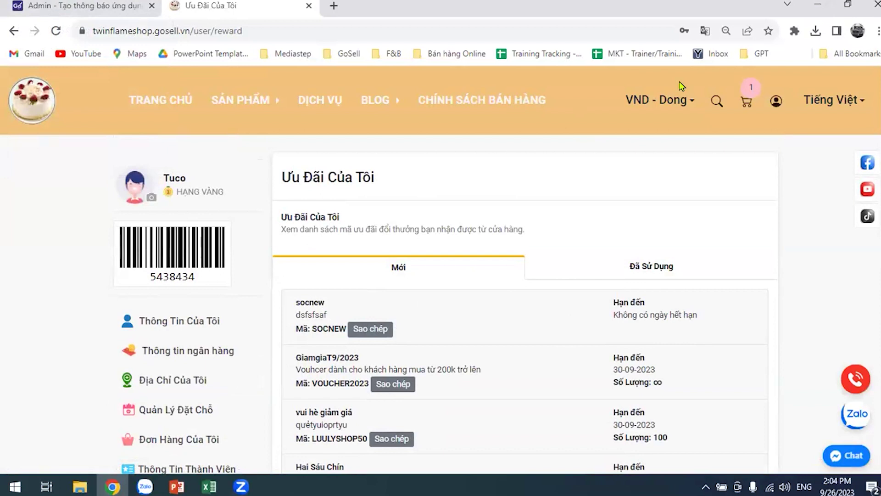
Switch to the GoSELL admin and open the Cộng Tác Viên overview from the marketing section
key("ctrl+shift+Tab")
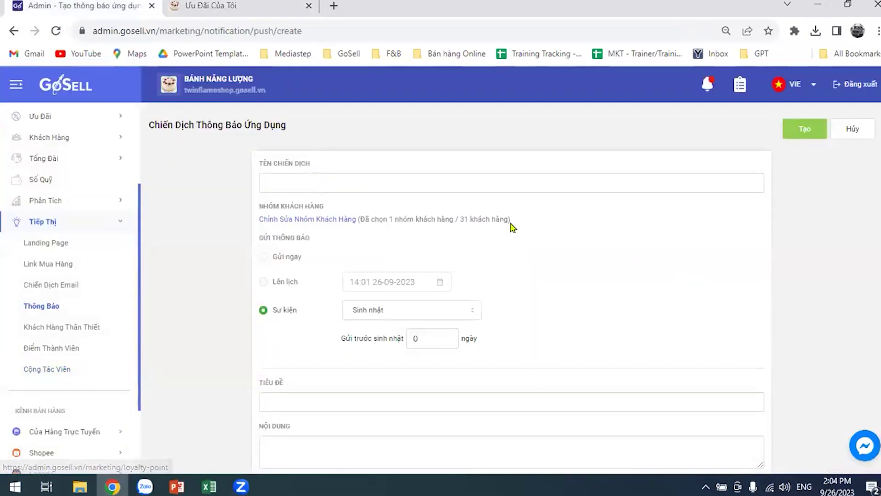
left_click(58, 370)
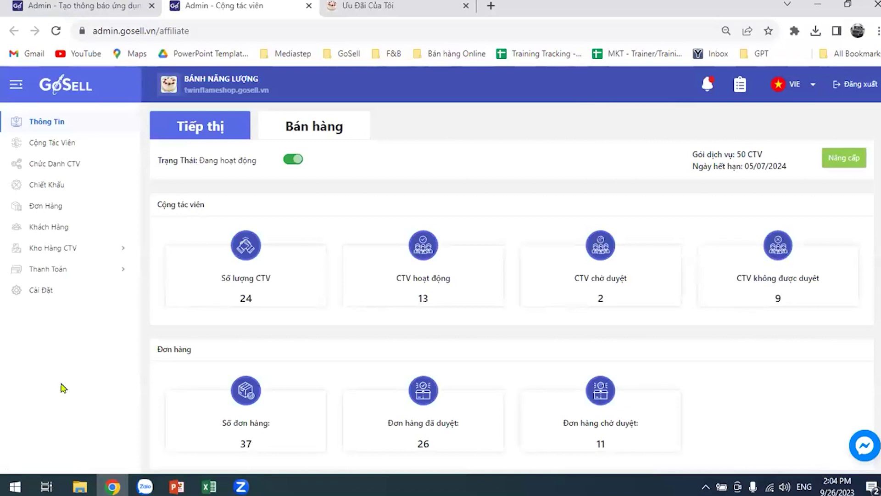
key("ctrl+shift+Tab")
key("ctrl+Tab")
Return to the customer's storefront account and view its Cộng tác viên registration page
left_click(366, 6)
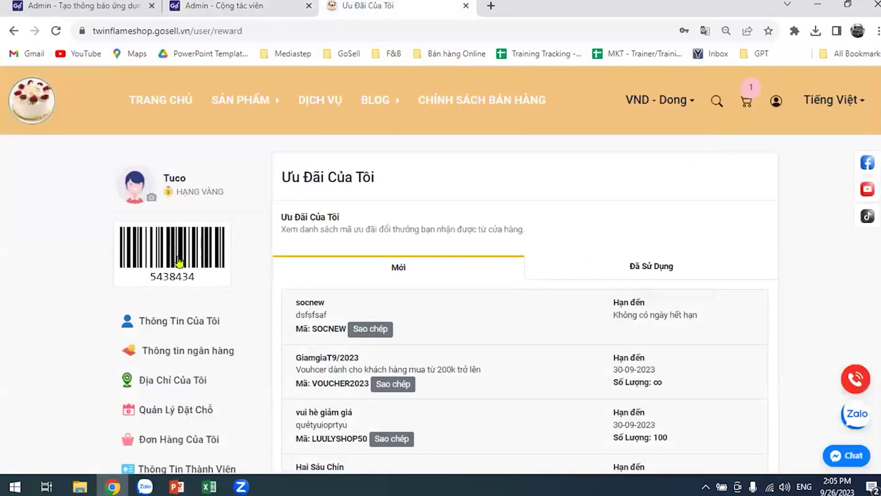
scroll(179, 261, "down", 4)
left_click(175, 366)
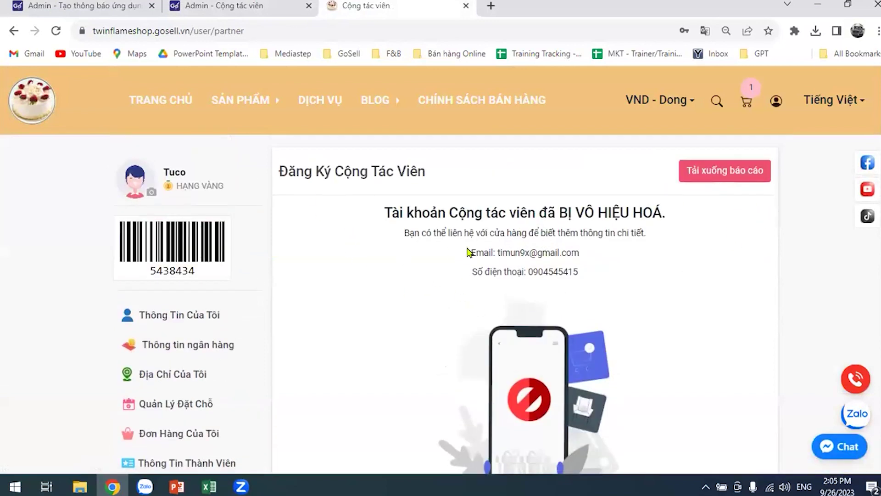
scroll(356, 257, "down", 4)
scroll(307, 307, "up", 4)
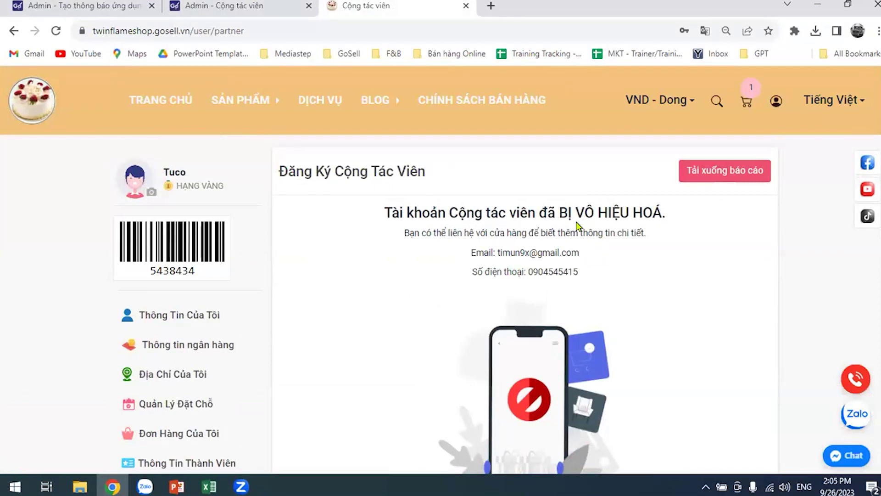
Go back to the admin's collaborator module and look through the Cộng Tác Viên management list
left_click(222, 5)
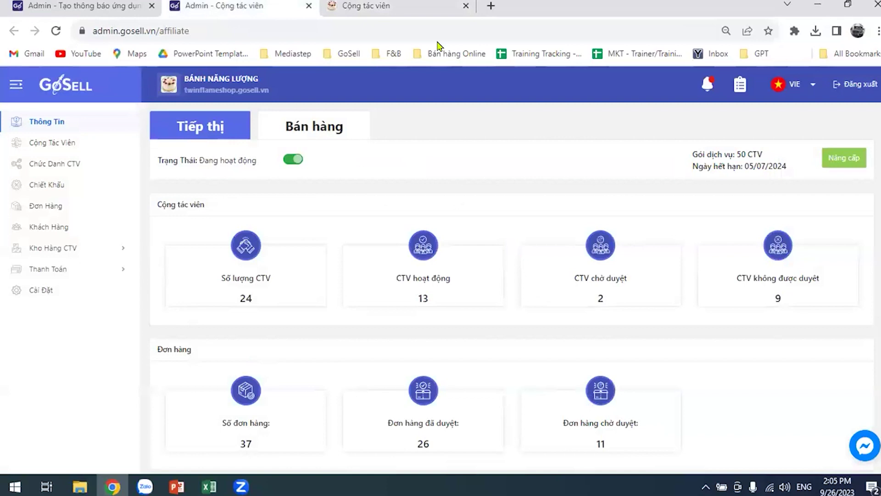
left_click(69, 144)
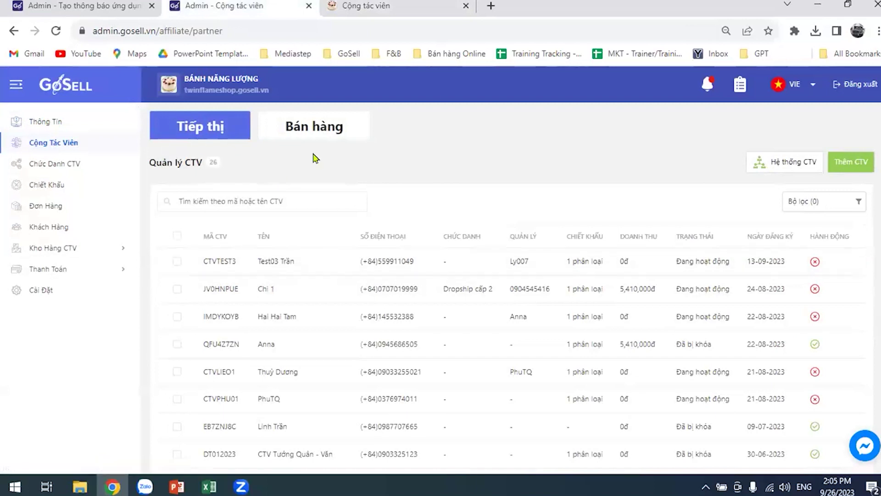
scroll(718, 256, "down", 1)
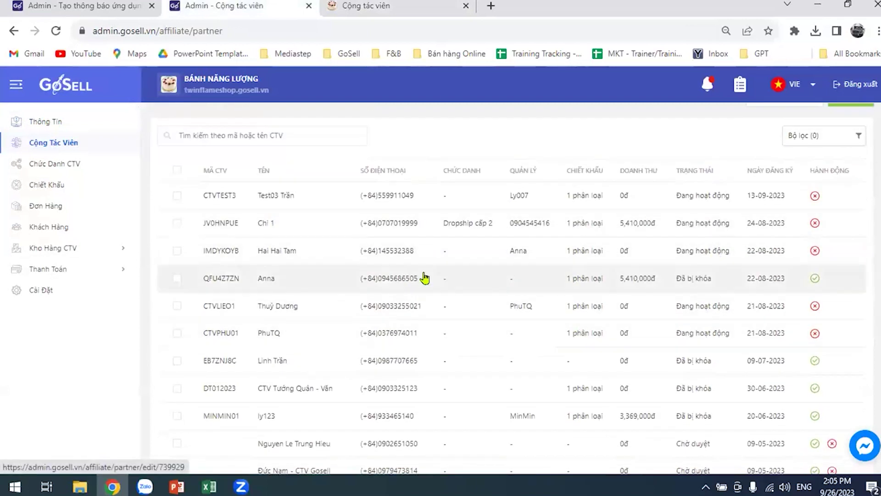
scroll(424, 278, "down", 1)
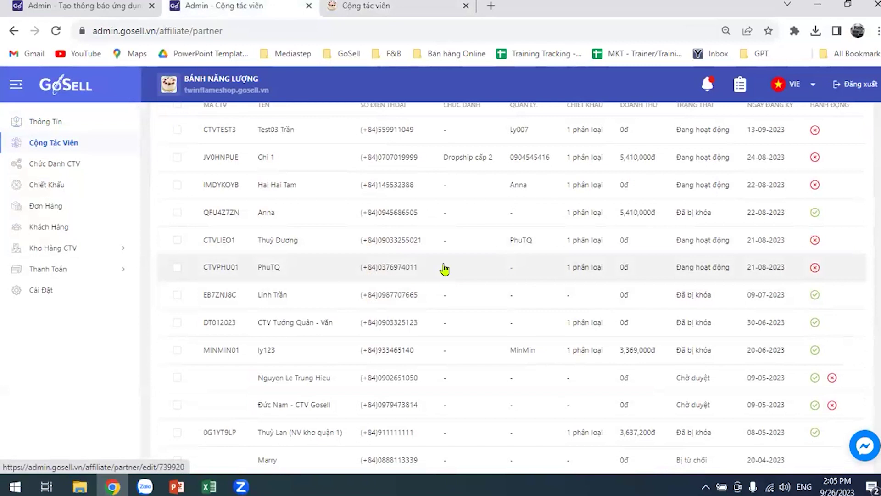
scroll(444, 268, "down", 3)
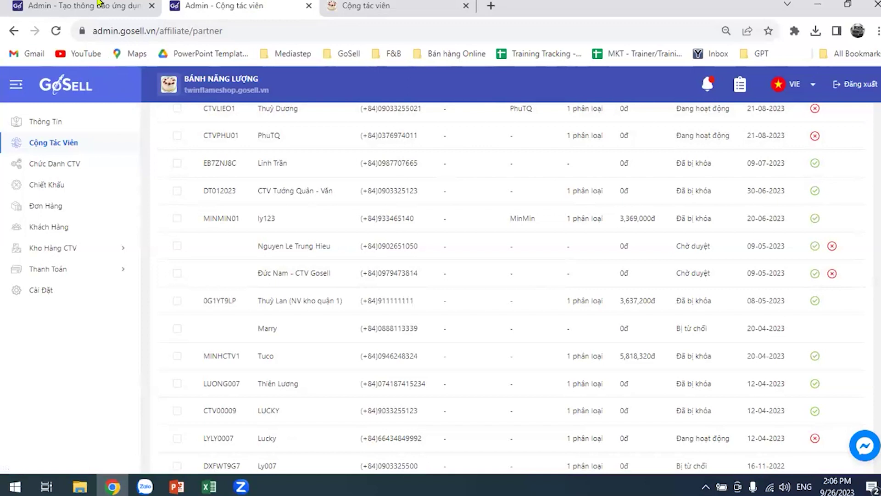
Switch to the PowerPoint presentation and display slide 3 on after-sales strategy and slide 4, Giảm Giá
key("ctrl+1")
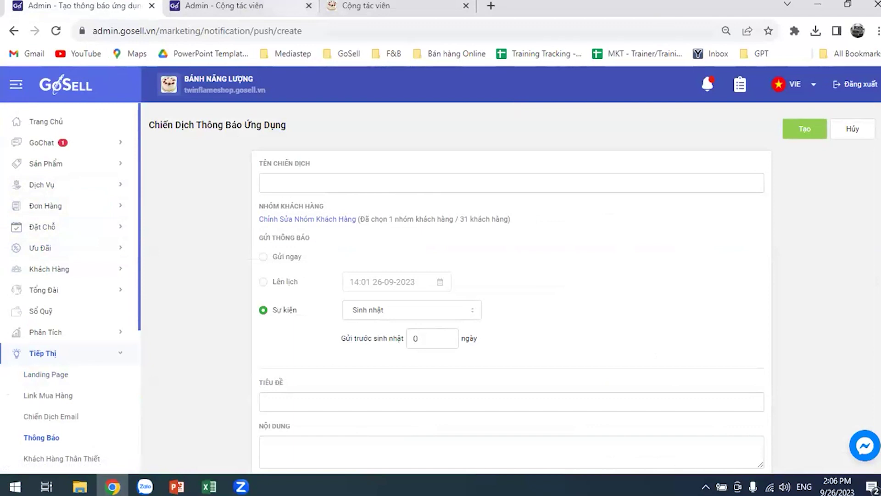
left_click(178, 488)
scroll(100, 221, "up", 3)
left_click(95, 290)
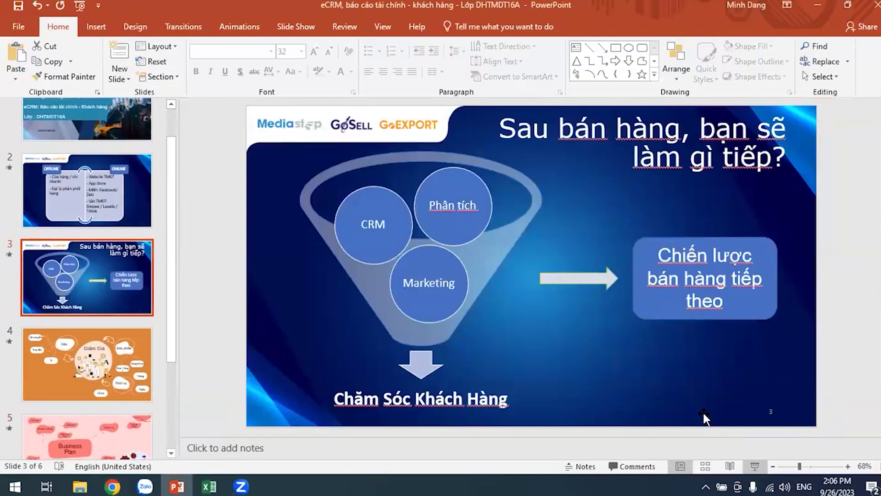
left_click(92, 353)
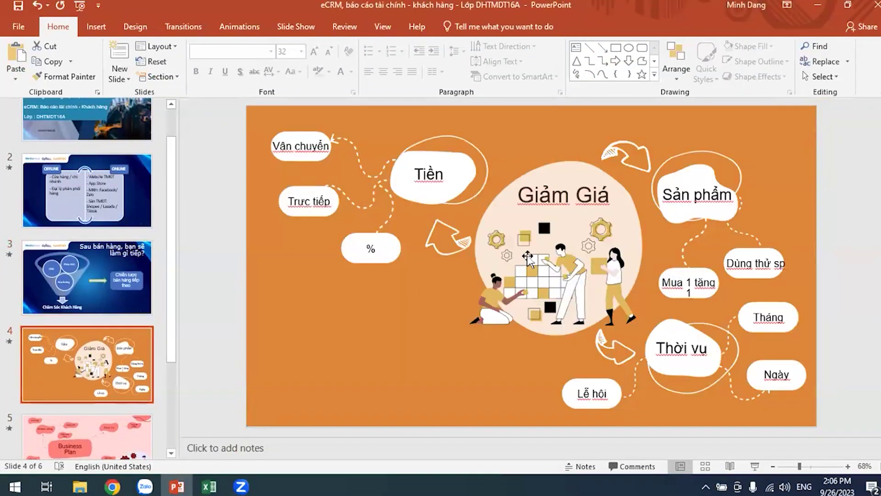